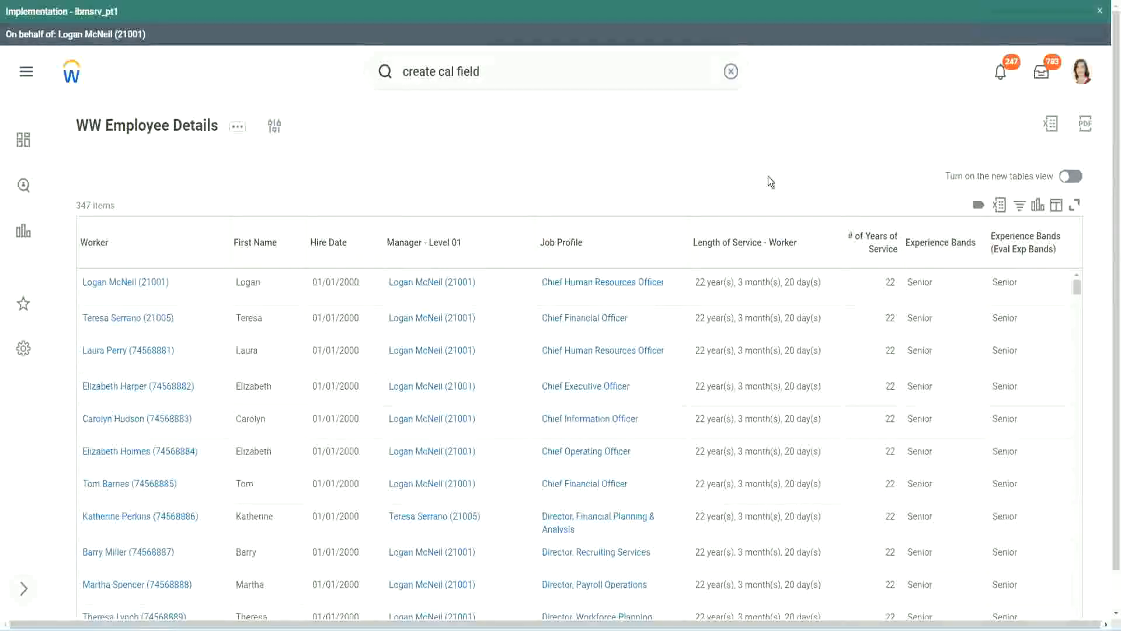
- Copy the name of the Evaluate Expression calculated field that derives experience bands from years of service
{"action": "left_click", "coordinate": [972, 280]}
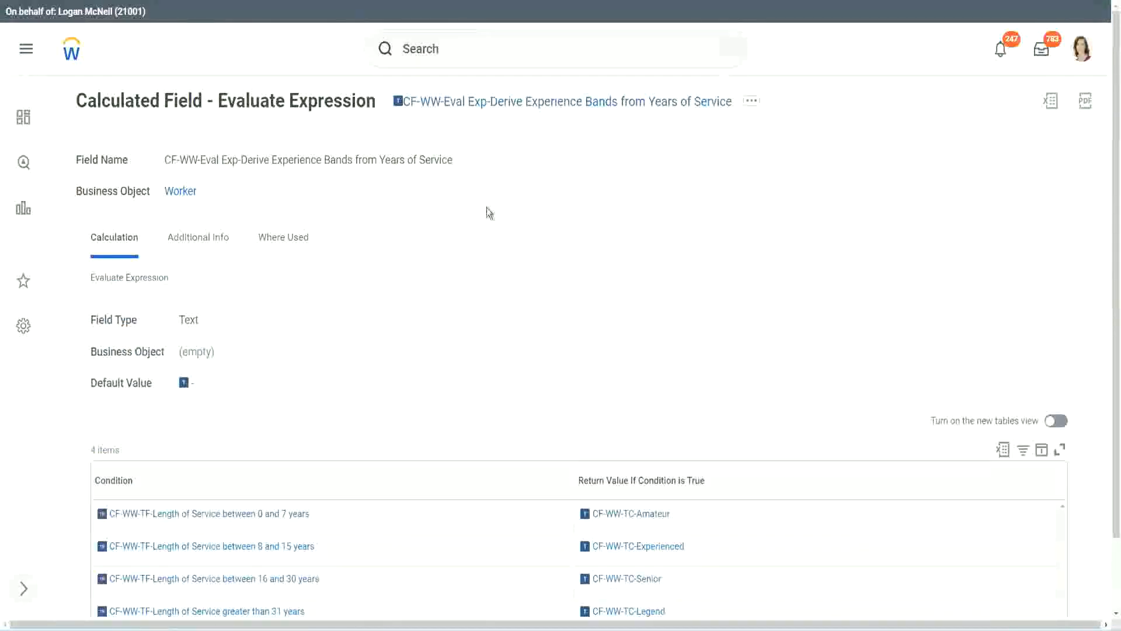
{"action": "right_click", "coordinate": [485, 107]}
{"action": "left_click", "coordinate": [525, 174]}
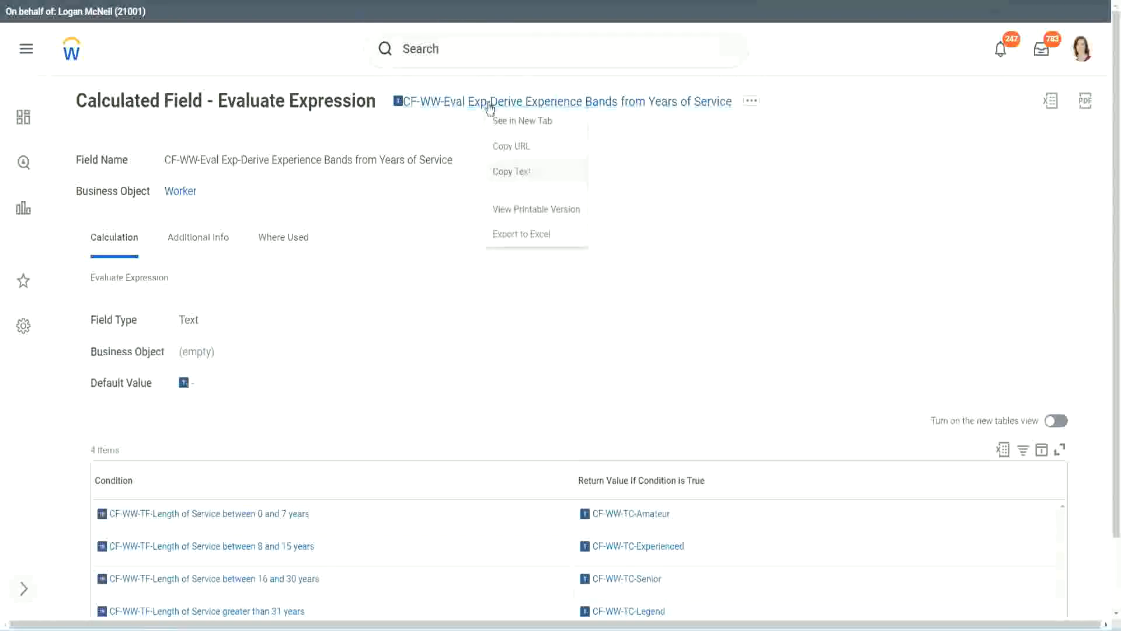
- Search for "create calc field" and open the Create Calculated Field task
{"action": "left_click", "coordinate": [461, 54]}
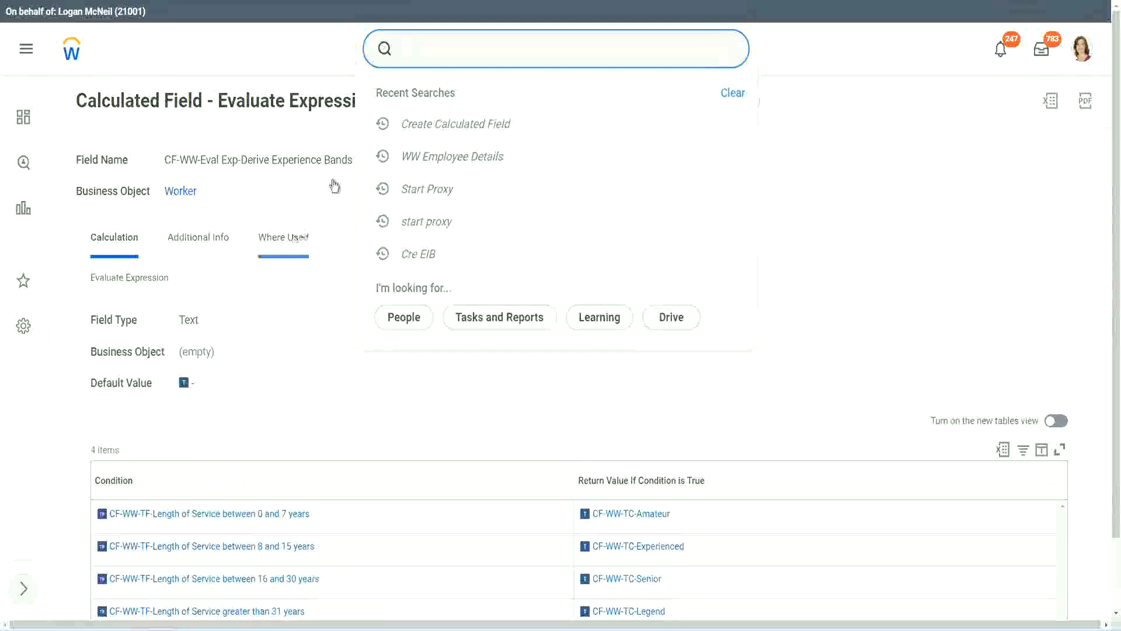
{"action": "left_click", "coordinate": [720, 109]}
{"action": "left_click", "coordinate": [443, 44]}
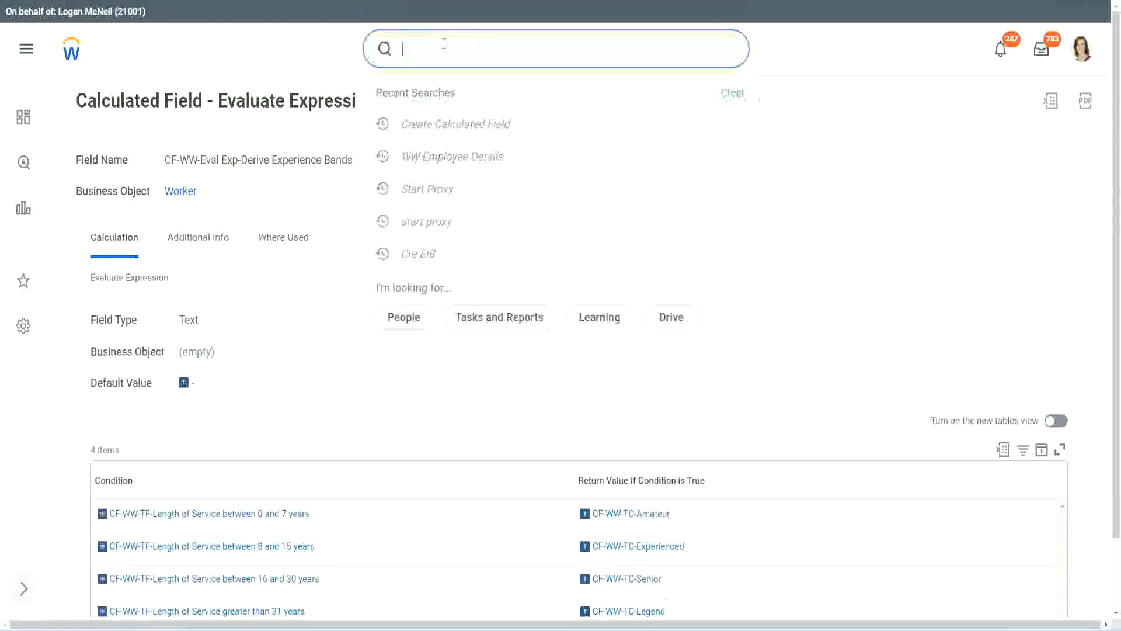
{"action": "type", "text": "create calc"}
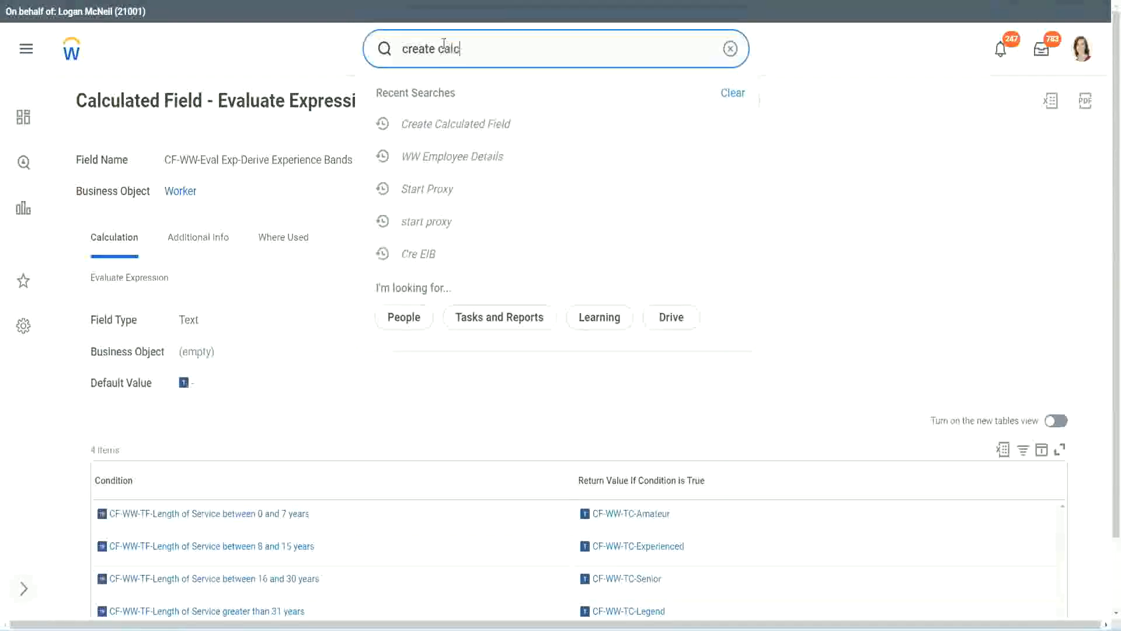
{"action": "type", "text": " field"}
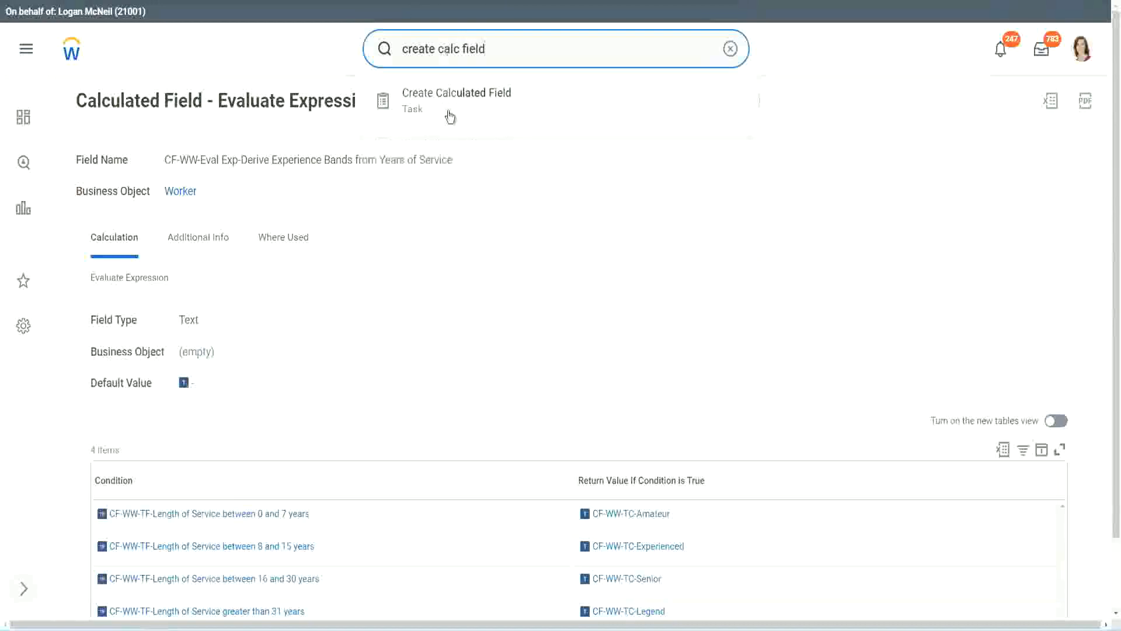
{"action": "left_click", "coordinate": [462, 108]}
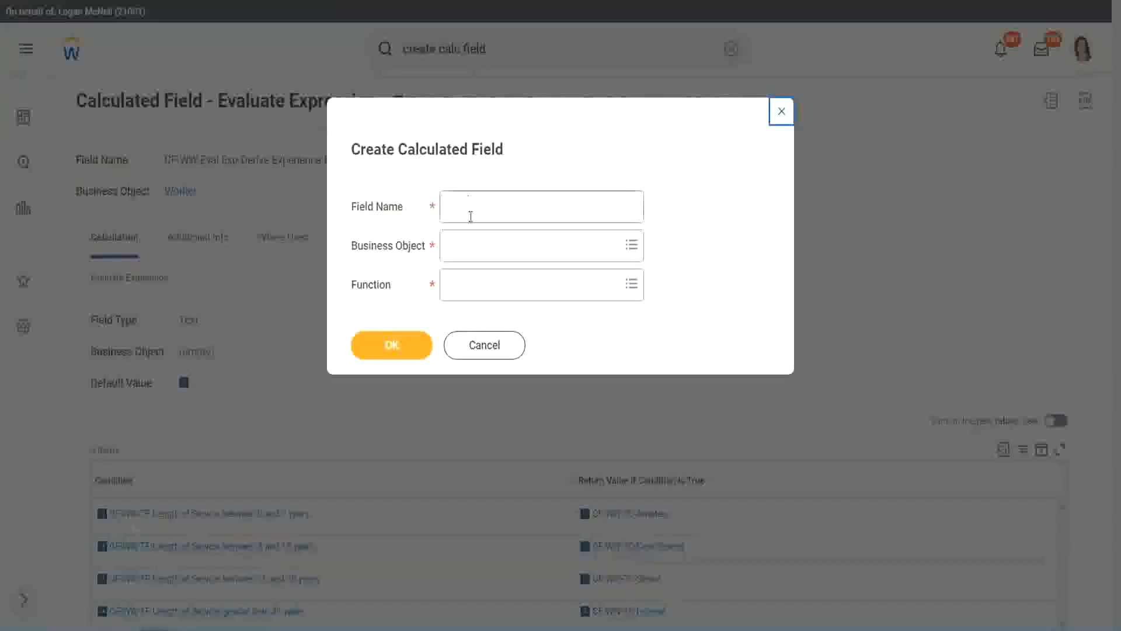
- Name the new calculated field "CF-WW-LRB-Identify Experience Bands from years of Service"
{"action": "left_click", "coordinate": [472, 208]}
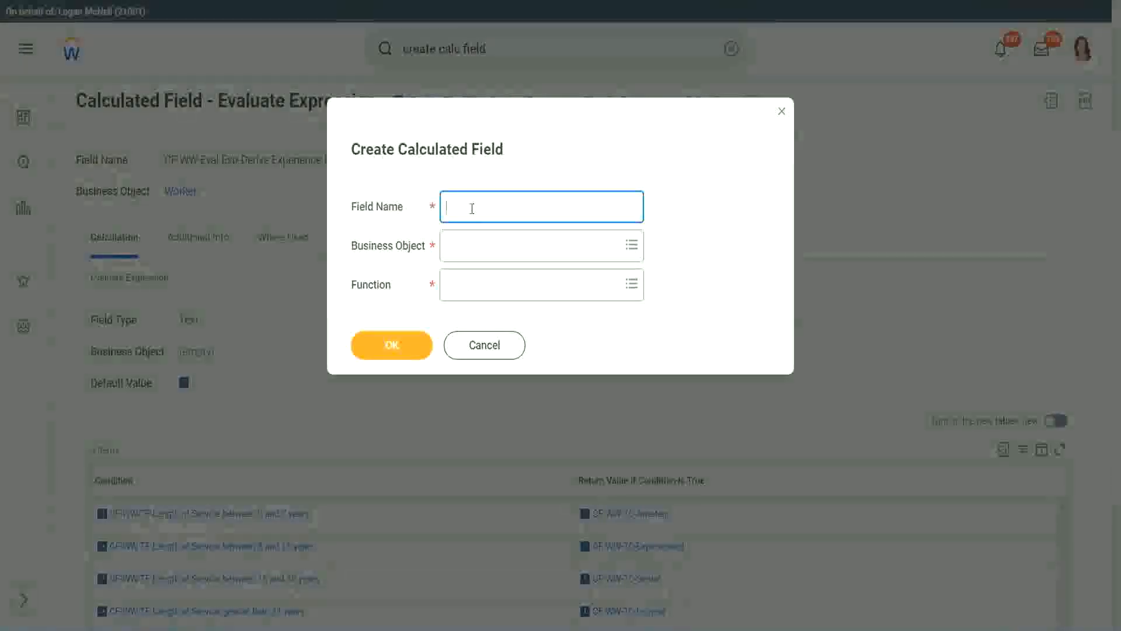
{"action": "type", "text": "CF"}
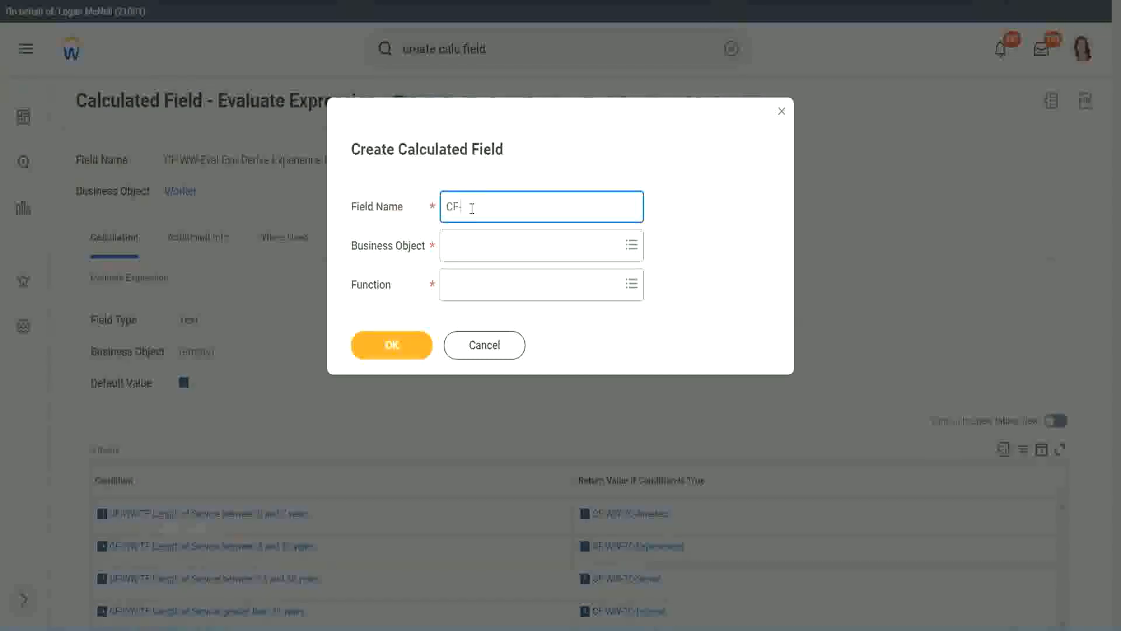
{"action": "type", "text": "-WW-LRB-Identify Exe"}
{"action": "key", "text": "BackSpace"}
{"action": "type", "text": "perience"}
{"action": "key", "text": "BackSpace"}
{"action": "key", "text": "BackSpace"}
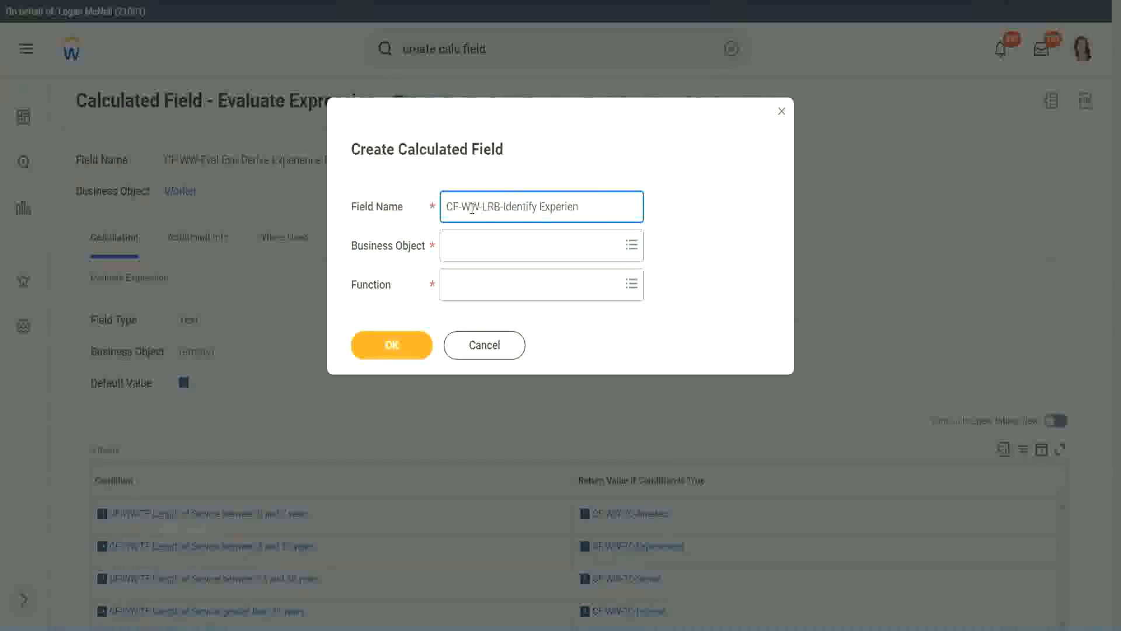
{"action": "type", "text": "ce Bands from years of Service"}
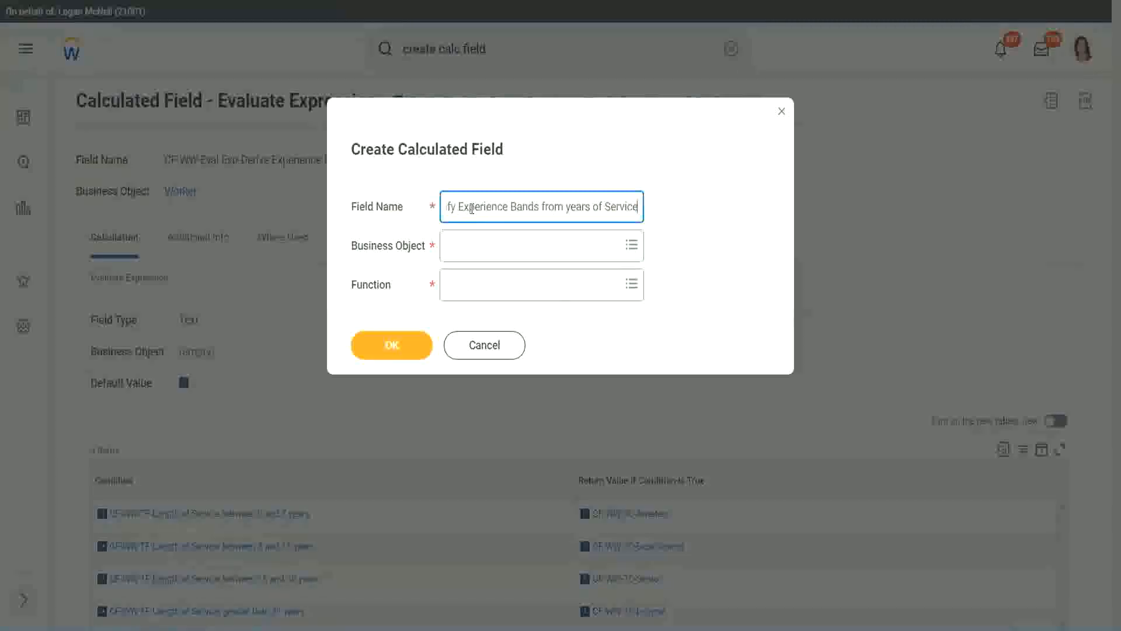
{"action": "key", "text": "Tab"}
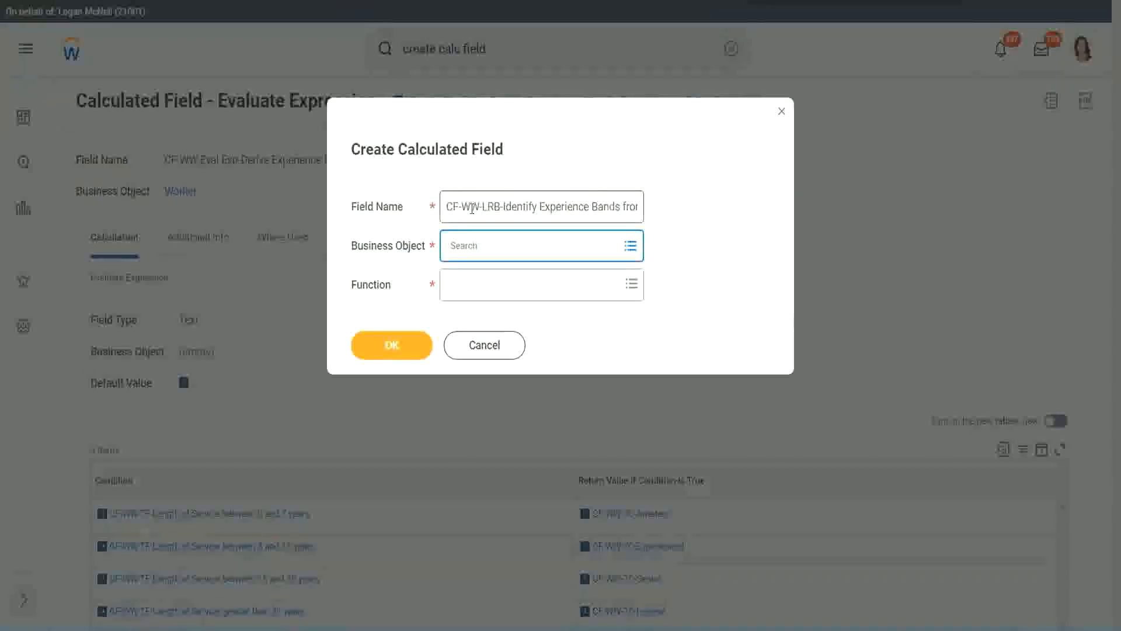
- Assign the Worker business object and the Lookup Range Band function to the new field, and continue to its definition
{"action": "type", "text": "worker"}
{"action": "key", "text": "Return"}
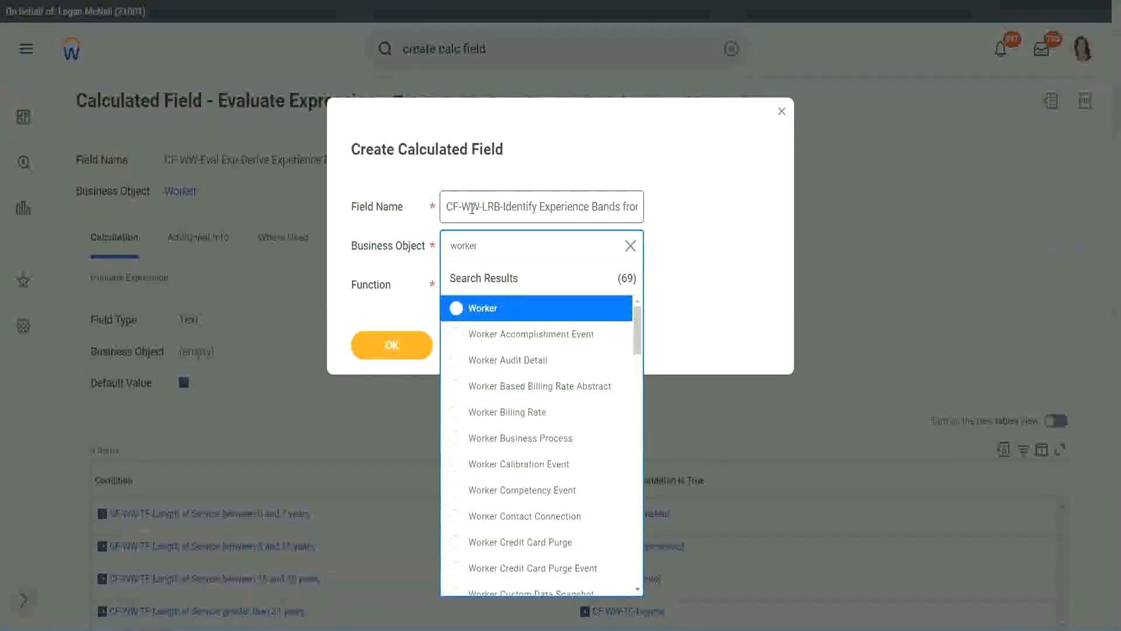
{"action": "key", "text": "Return"}
{"action": "key", "text": "Tab"}
{"action": "type", "text": "lrb"}
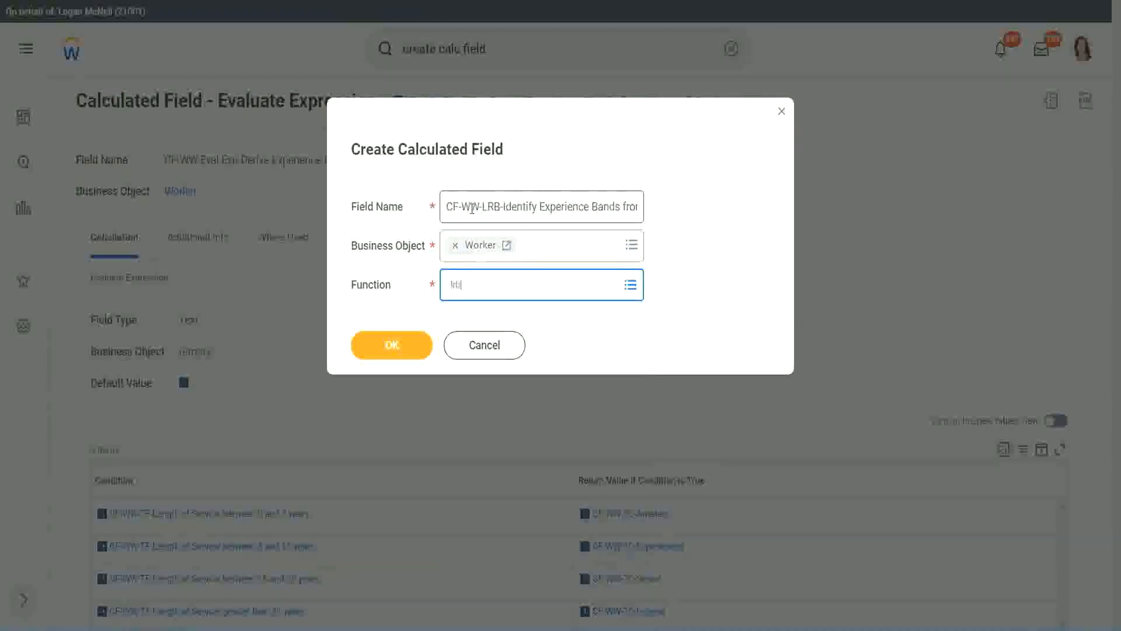
{"action": "key", "text": "Return"}
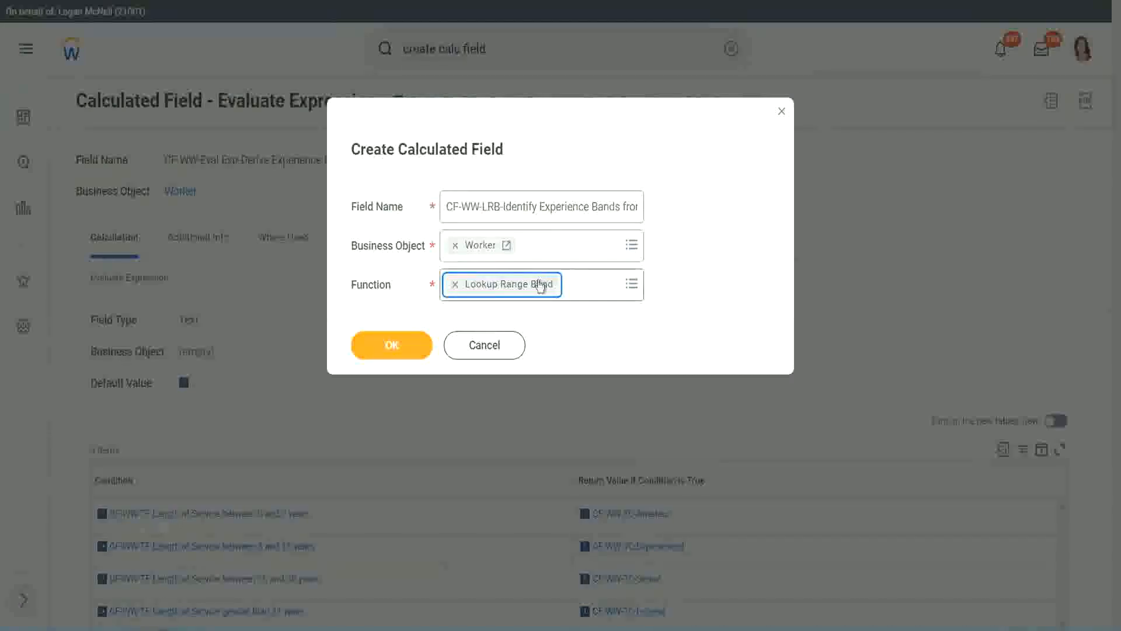
{"action": "left_click", "coordinate": [401, 345]}
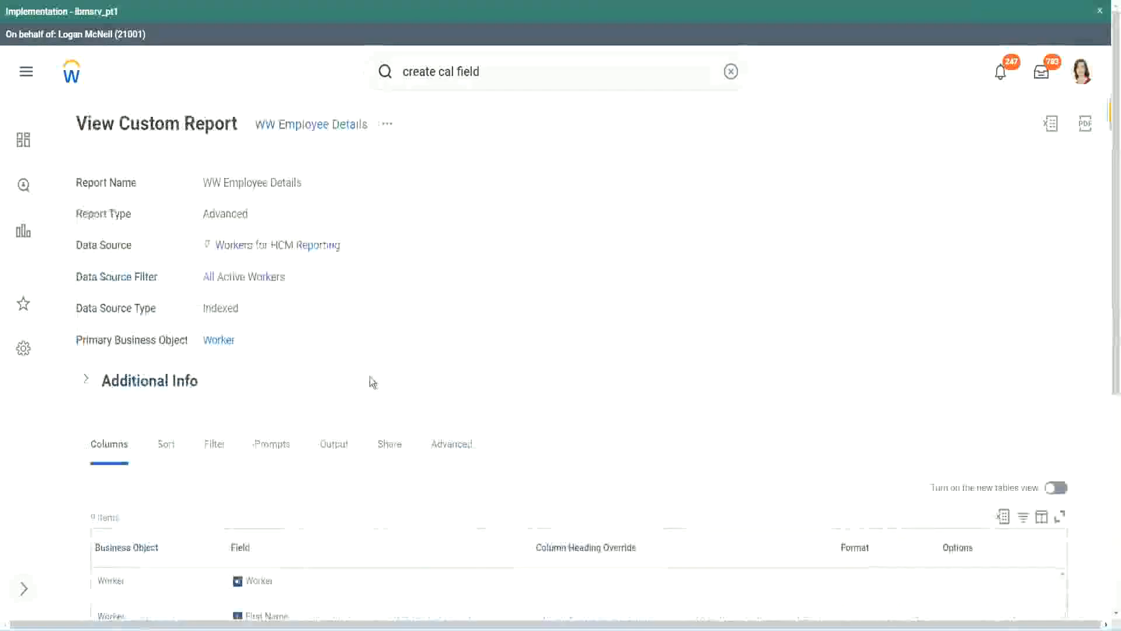
- Set the source field to "CF-WW-Convert Text To Number-Number of Years from Length of Service", copying its name from the WW Employee Details report definition
{"action": "scroll", "coordinate": [373, 380], "scroll_direction": "down", "scroll_amount": 5}
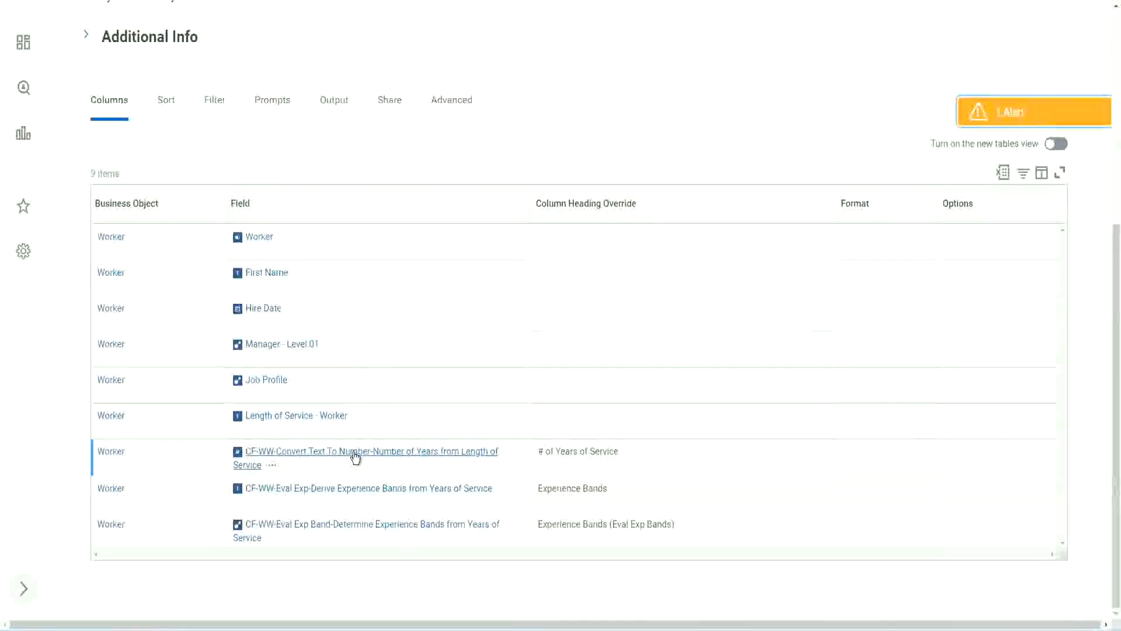
{"action": "right_click", "coordinate": [354, 458]}
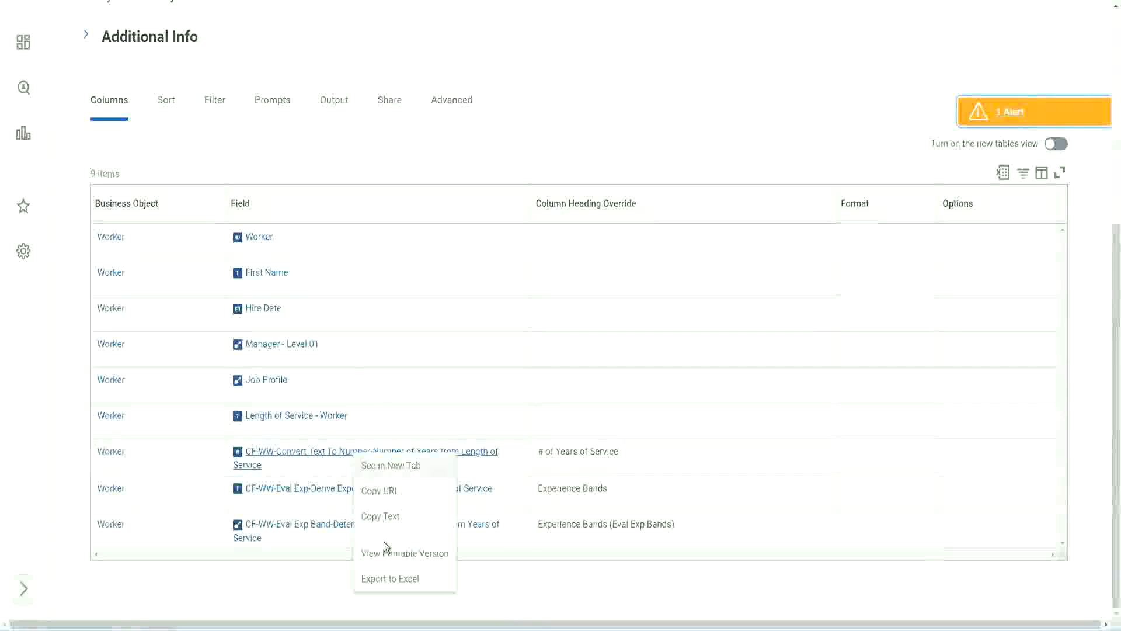
{"action": "left_click", "coordinate": [380, 516]}
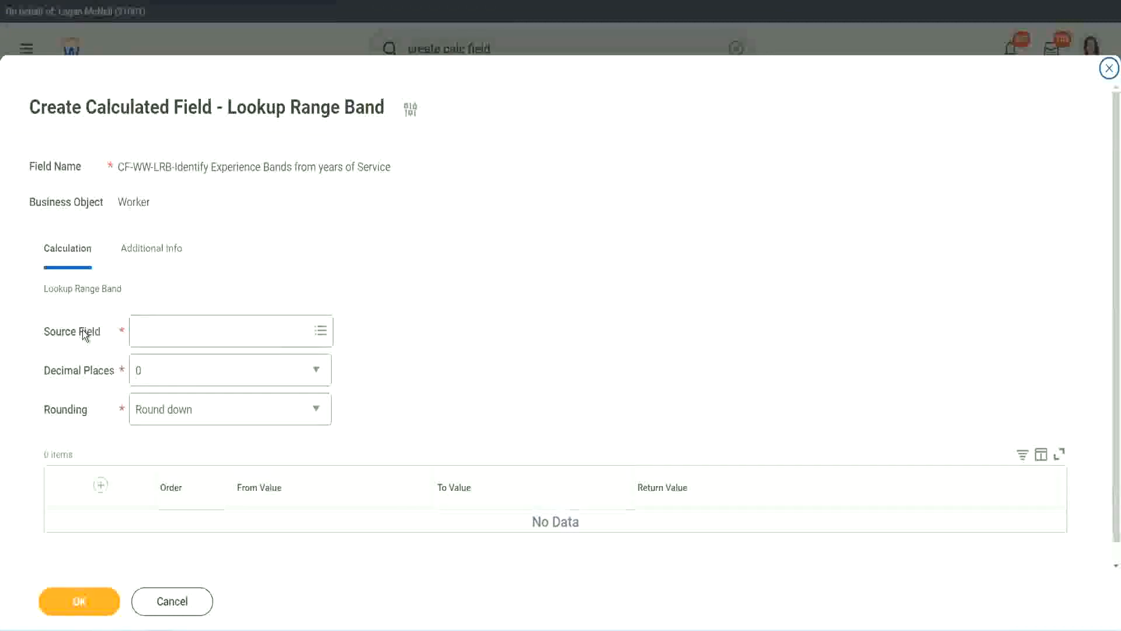
{"action": "left_click", "coordinate": [173, 329]}
{"action": "key", "text": "Return"}
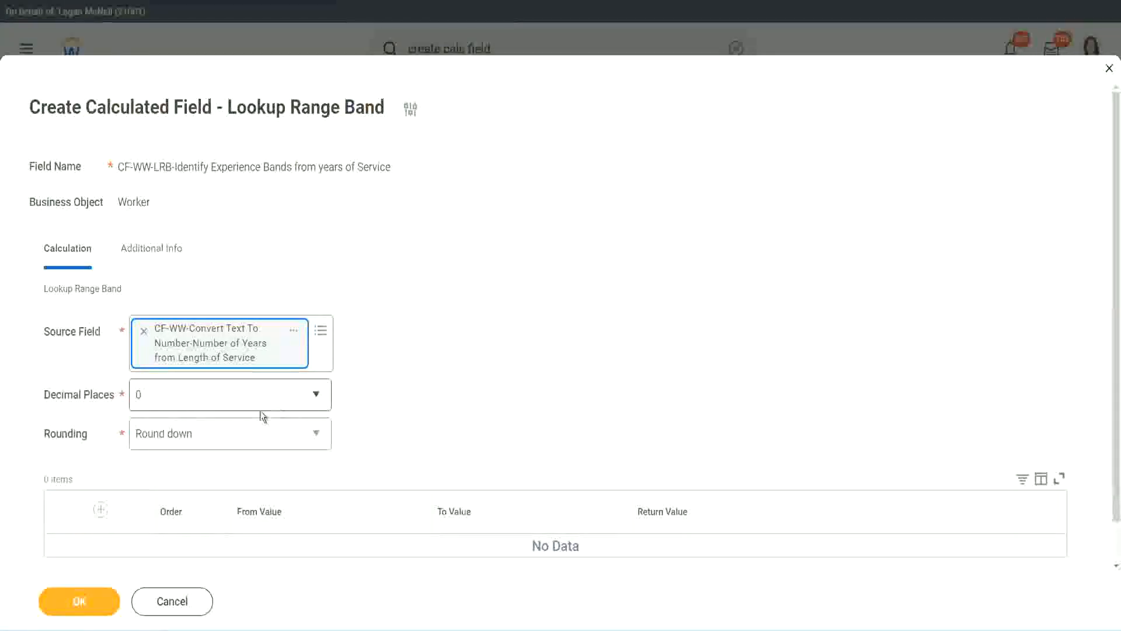
- Review the decimal places options, keeping 0, and set the rounding to Round
{"action": "left_click", "coordinate": [219, 401]}
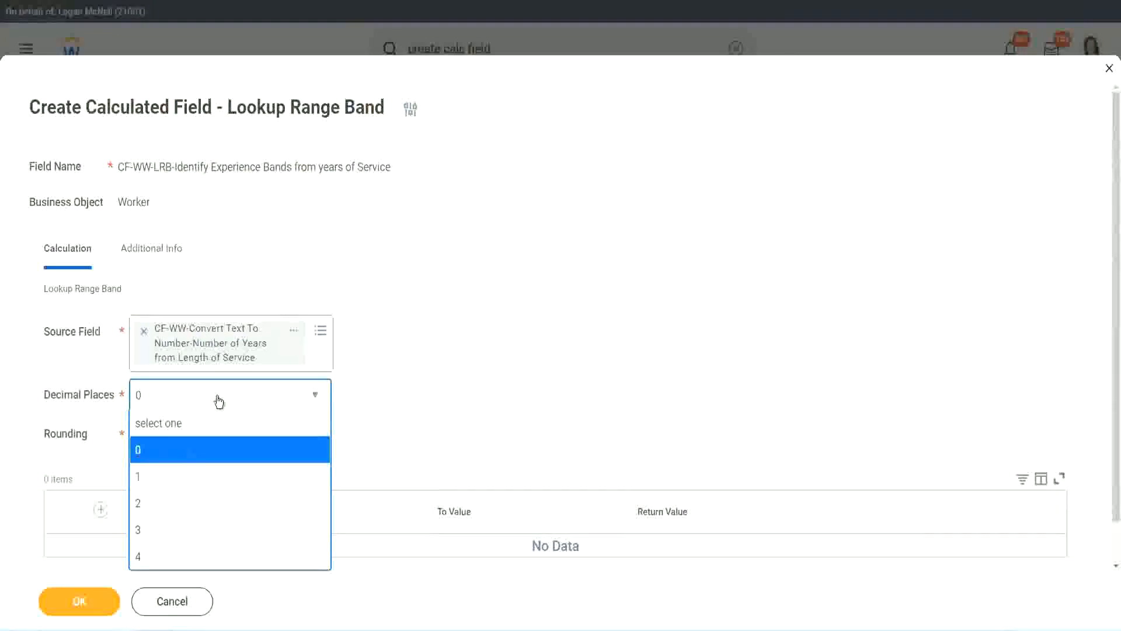
{"action": "left_click", "coordinate": [437, 385]}
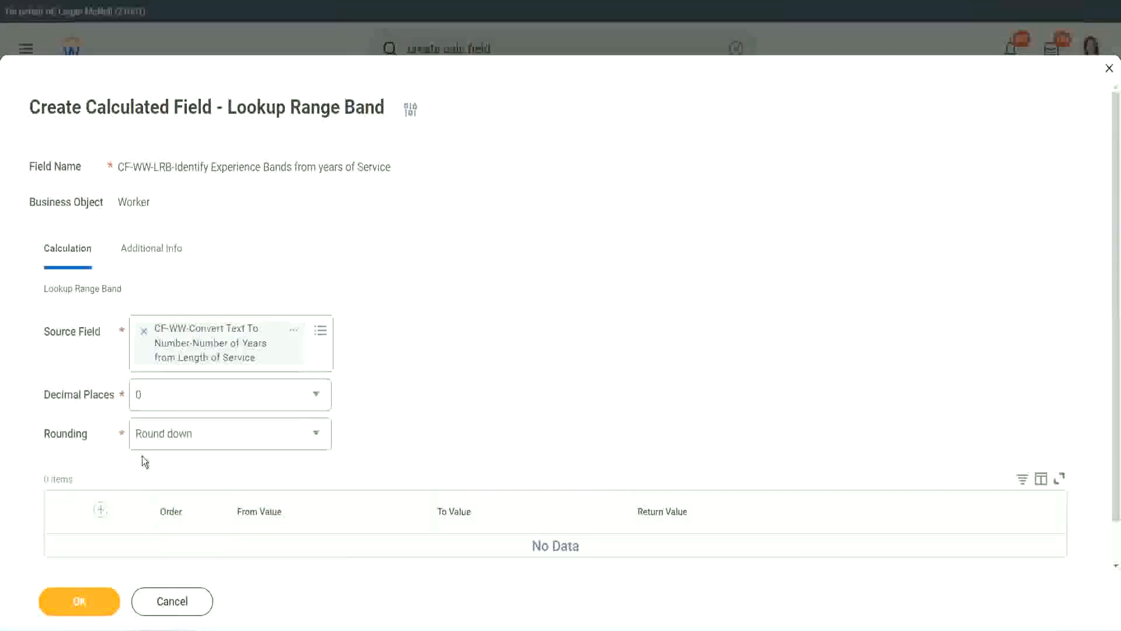
{"action": "left_click", "coordinate": [180, 437]}
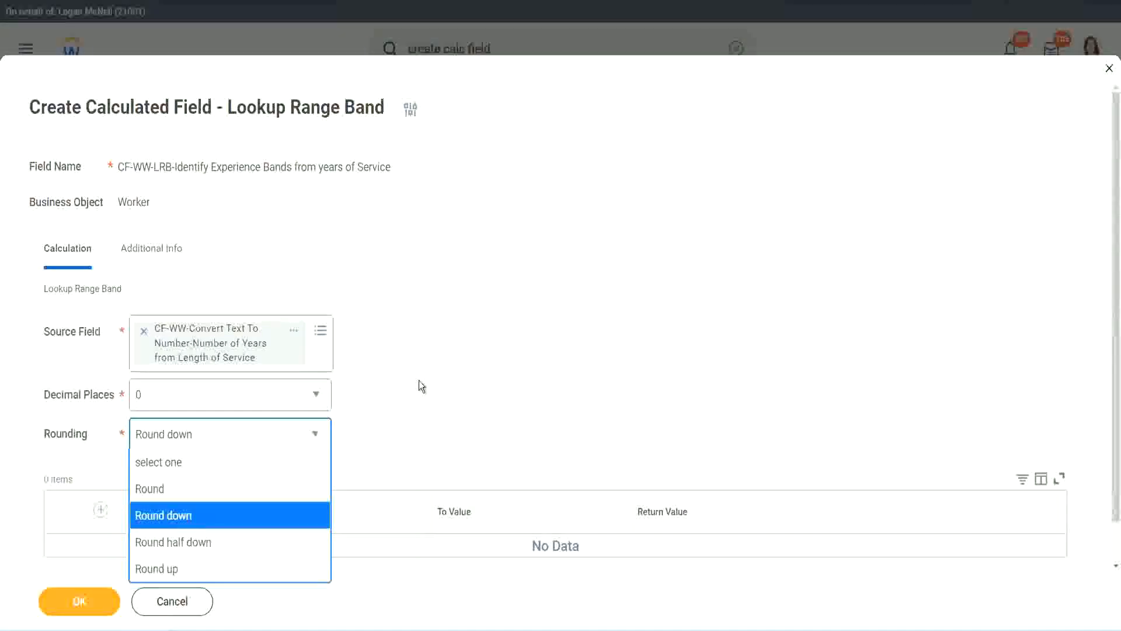
{"action": "left_click", "coordinate": [395, 432]}
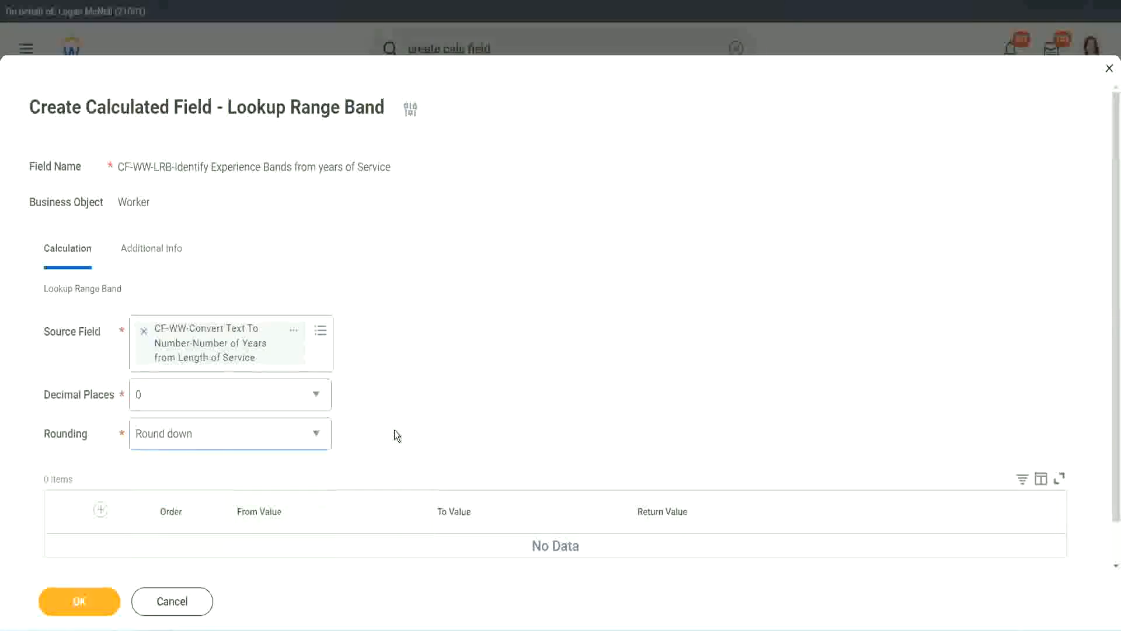
{"action": "left_click", "coordinate": [192, 438]}
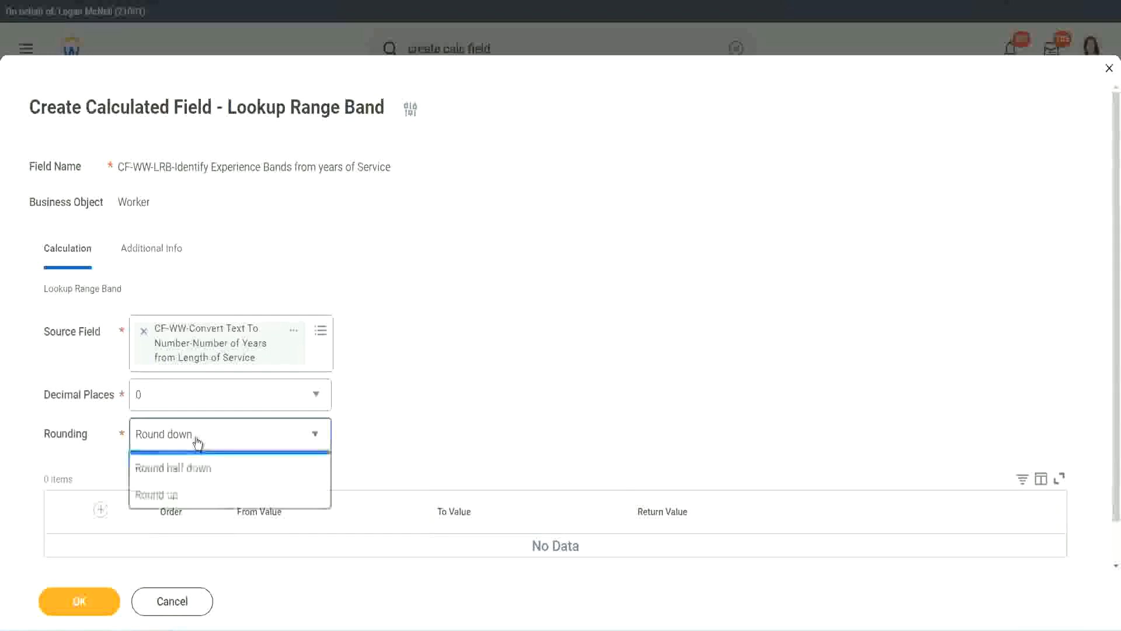
{"action": "left_click", "coordinate": [186, 490]}
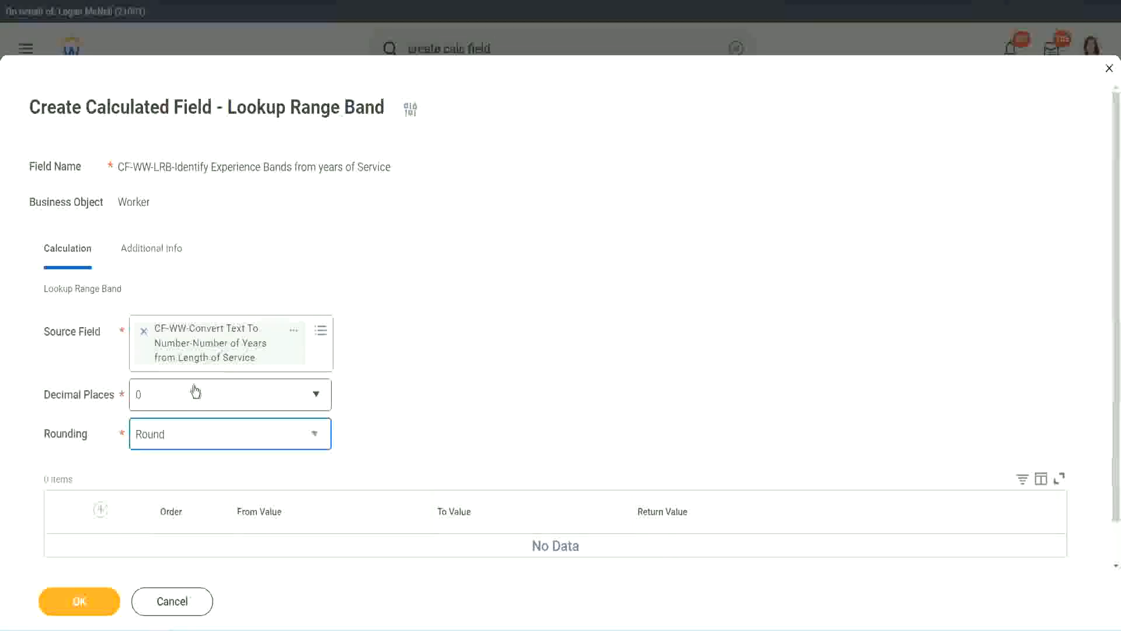
- Add a first range row from 0 to 7 with the return value "Amateur"
{"action": "left_click", "coordinate": [101, 511]}
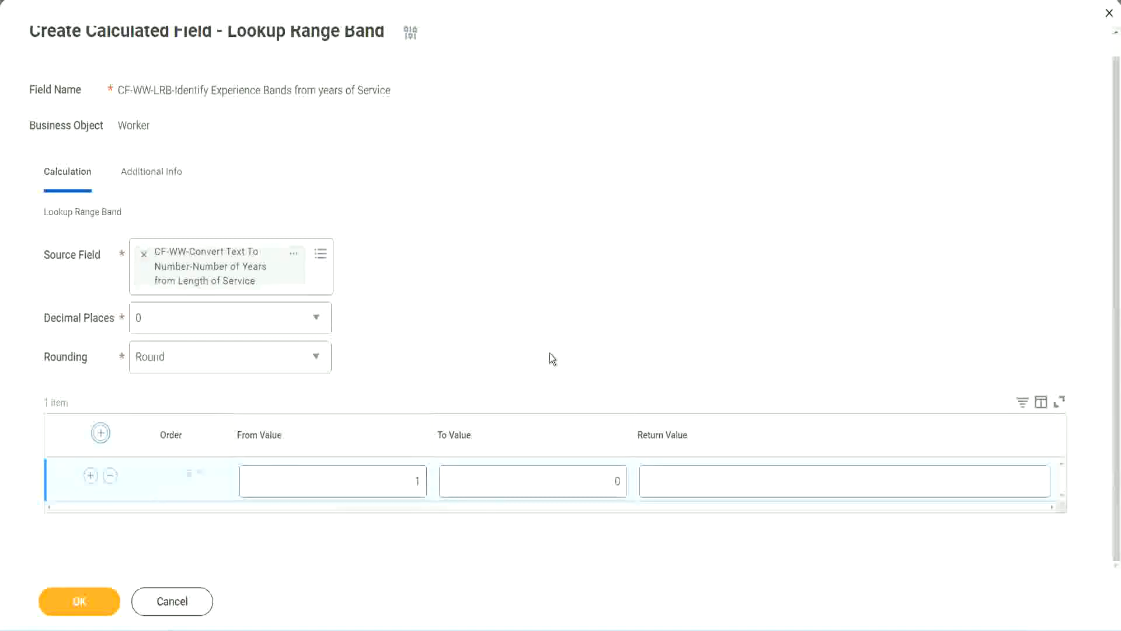
{"action": "left_click", "coordinate": [407, 485]}
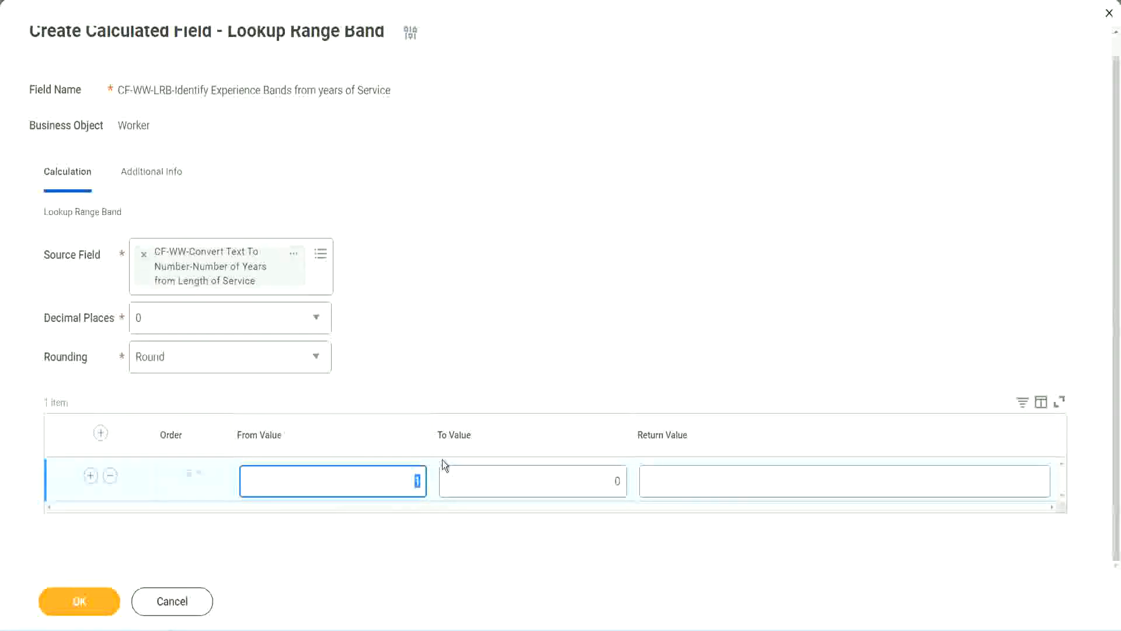
{"action": "key", "text": "Tab"}
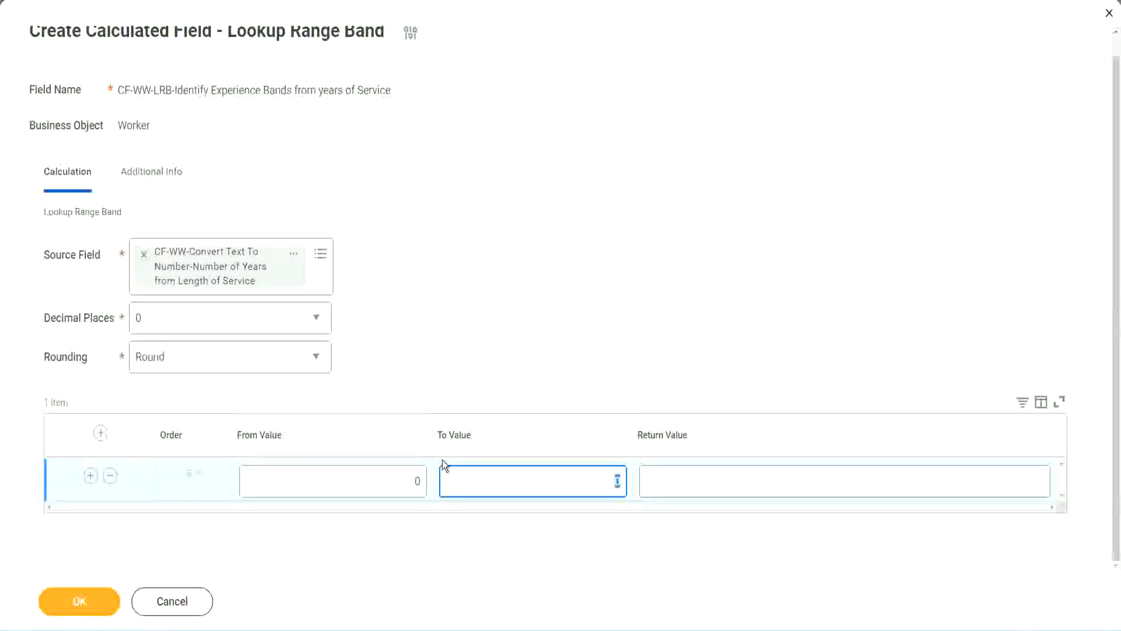
{"action": "type", "text": "7"}
{"action": "key", "text": "Tab"}
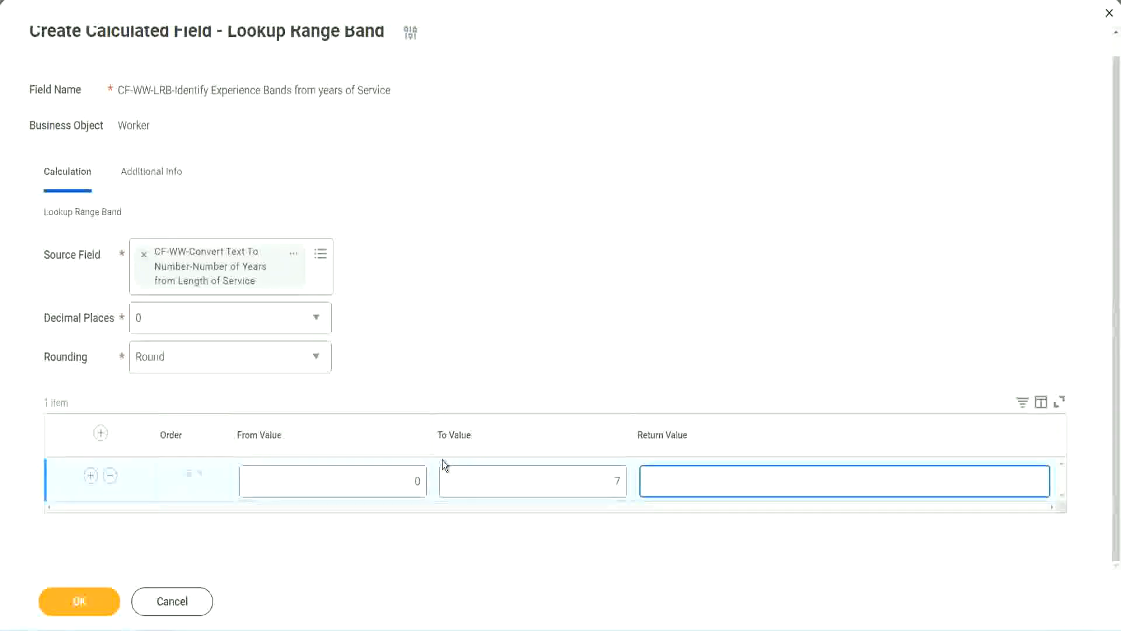
{"action": "type", "text": "Amateur"}
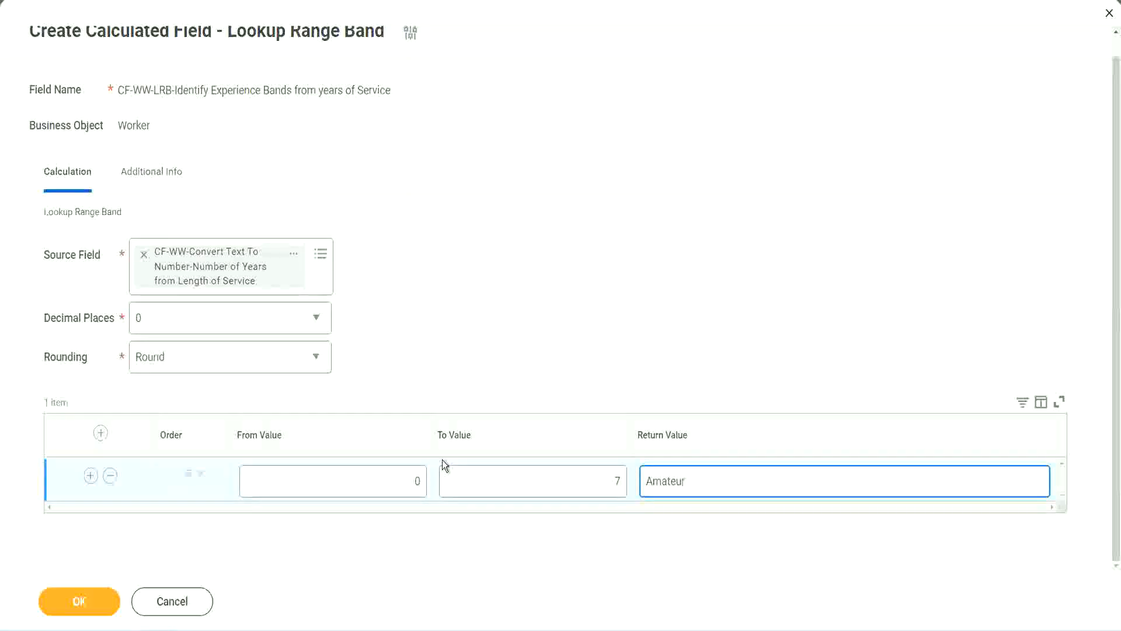
{"action": "left_click", "coordinate": [388, 491]}
{"action": "left_click", "coordinate": [600, 471]}
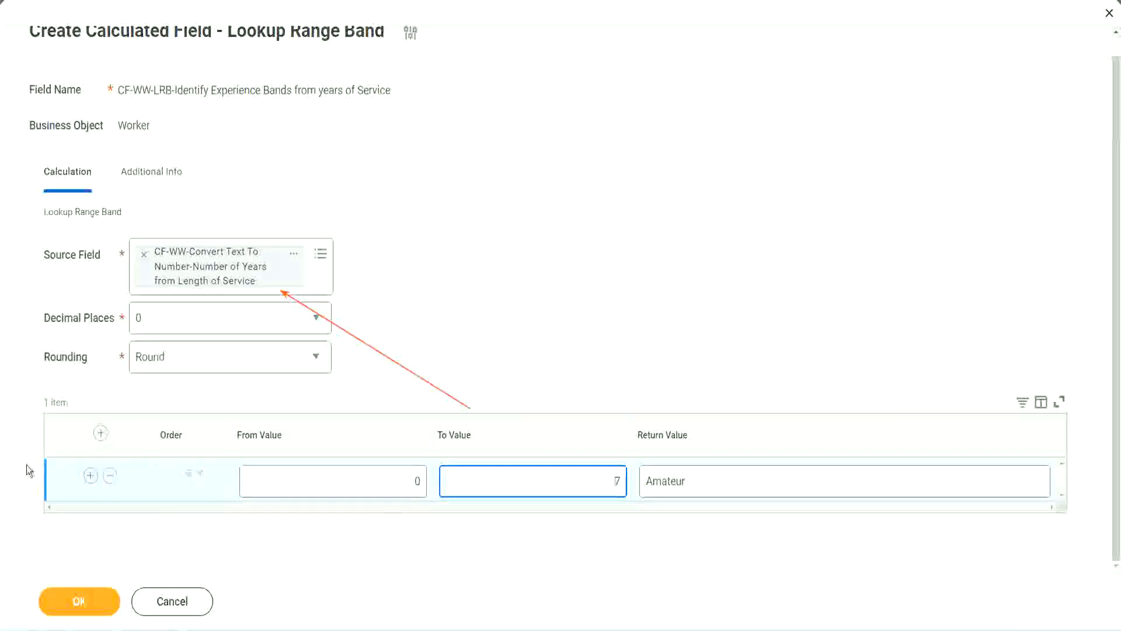
- Add a second range row from 8 to 15 with the return value "Experienced"
{"action": "left_click", "coordinate": [90, 475]}
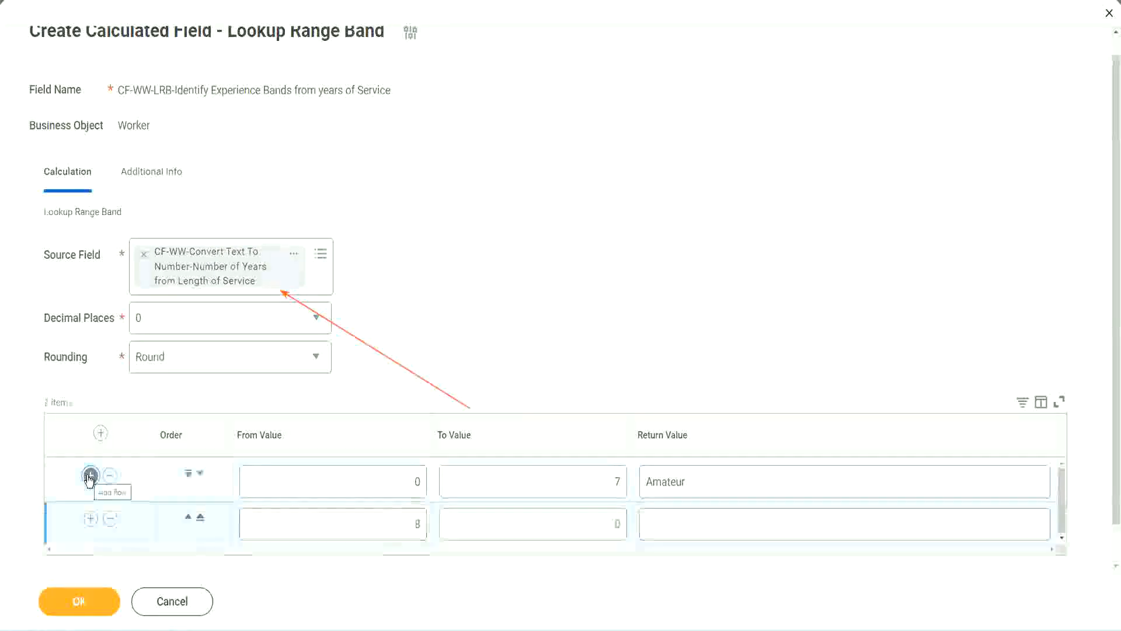
{"action": "left_click", "coordinate": [424, 524]}
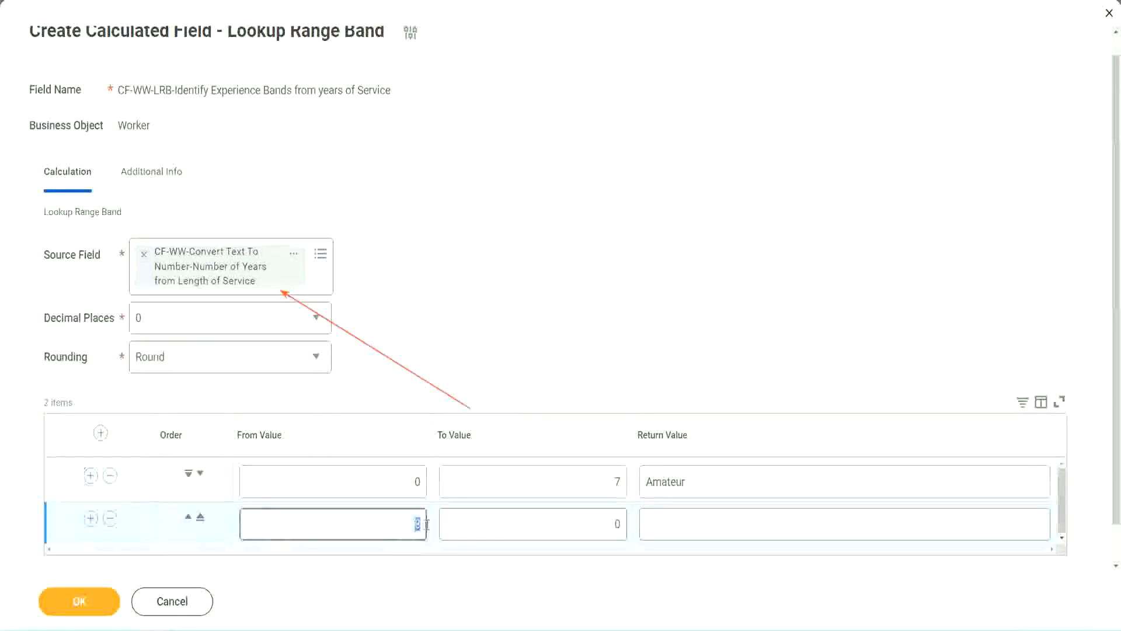
{"action": "left_click", "coordinate": [403, 483]}
{"action": "left_click", "coordinate": [610, 485]}
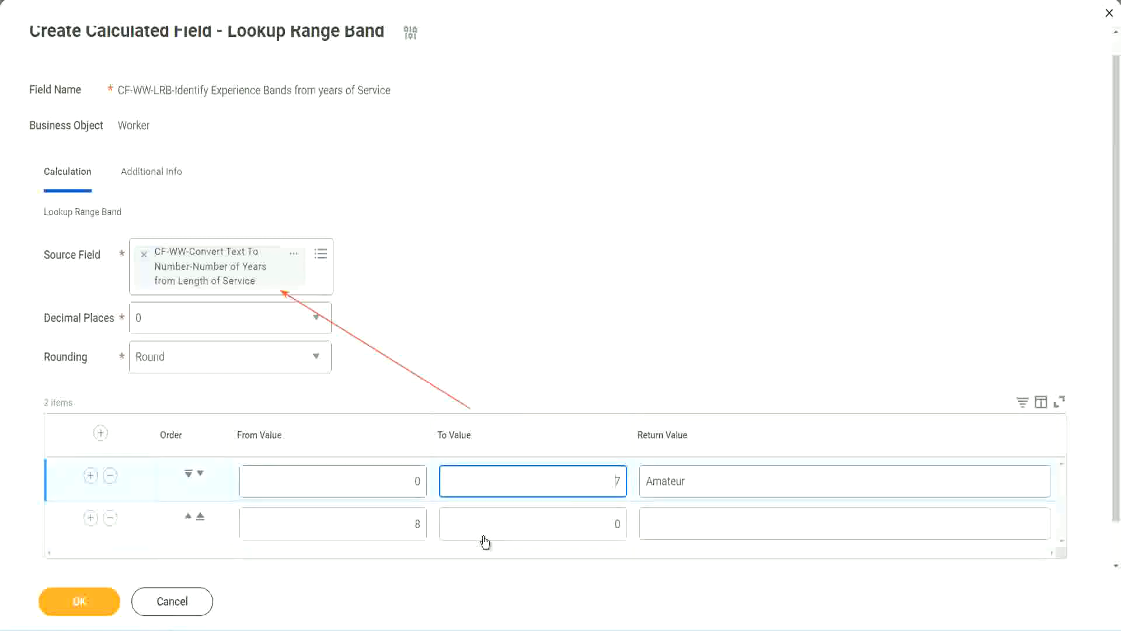
{"action": "left_click", "coordinate": [395, 523]}
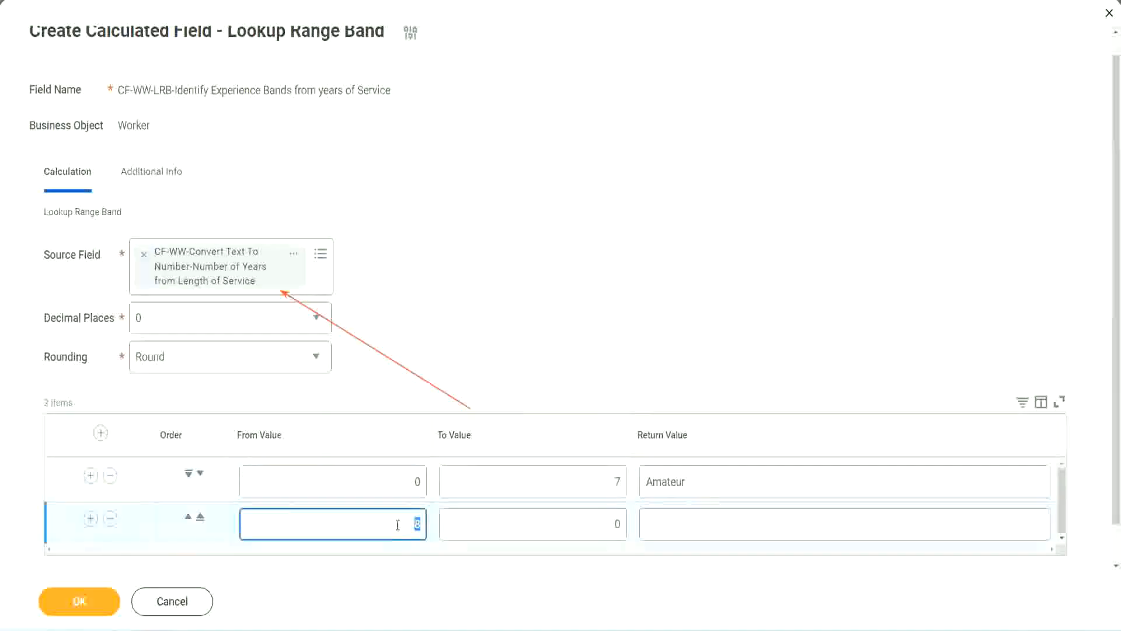
{"action": "left_click", "coordinate": [607, 524]}
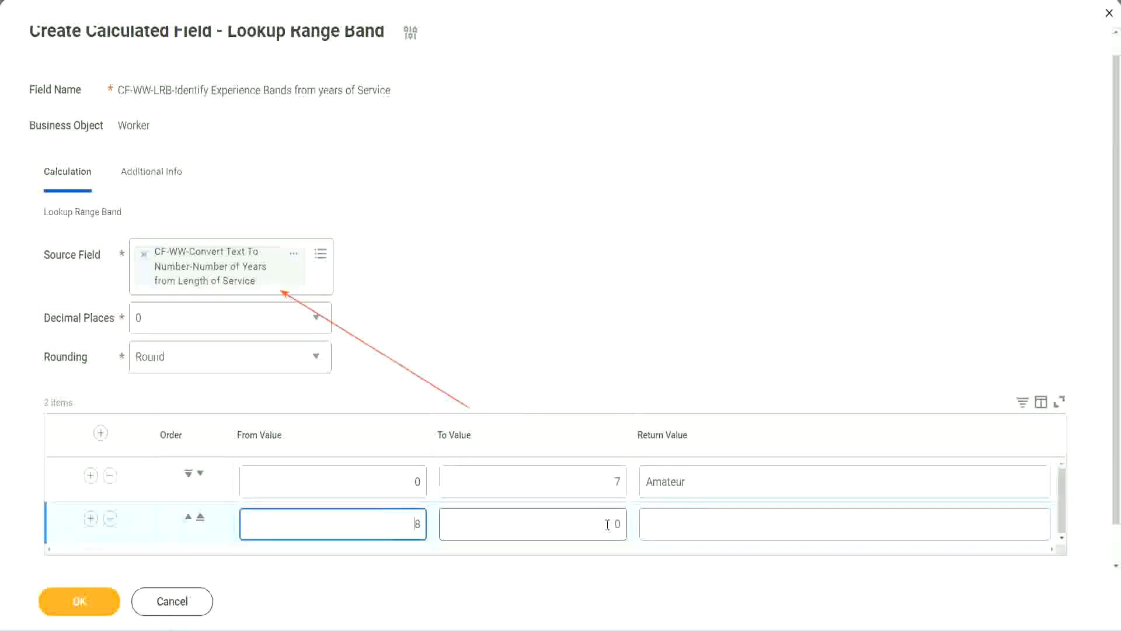
{"action": "left_click", "coordinate": [608, 524]}
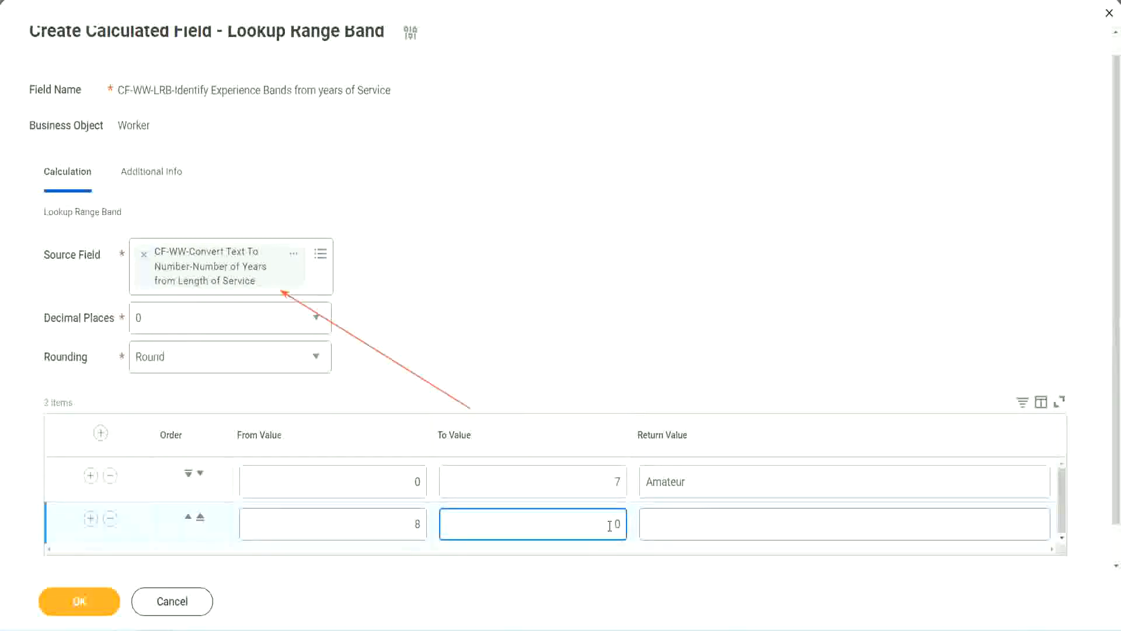
{"action": "key", "text": "BackSpace"}
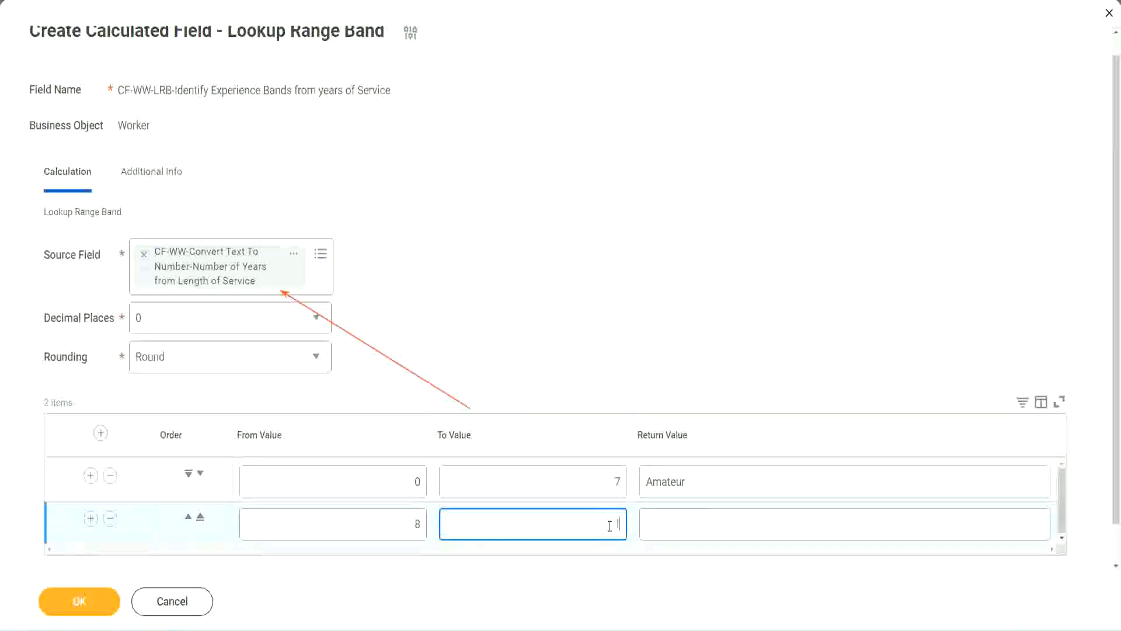
{"action": "type", "text": "15"}
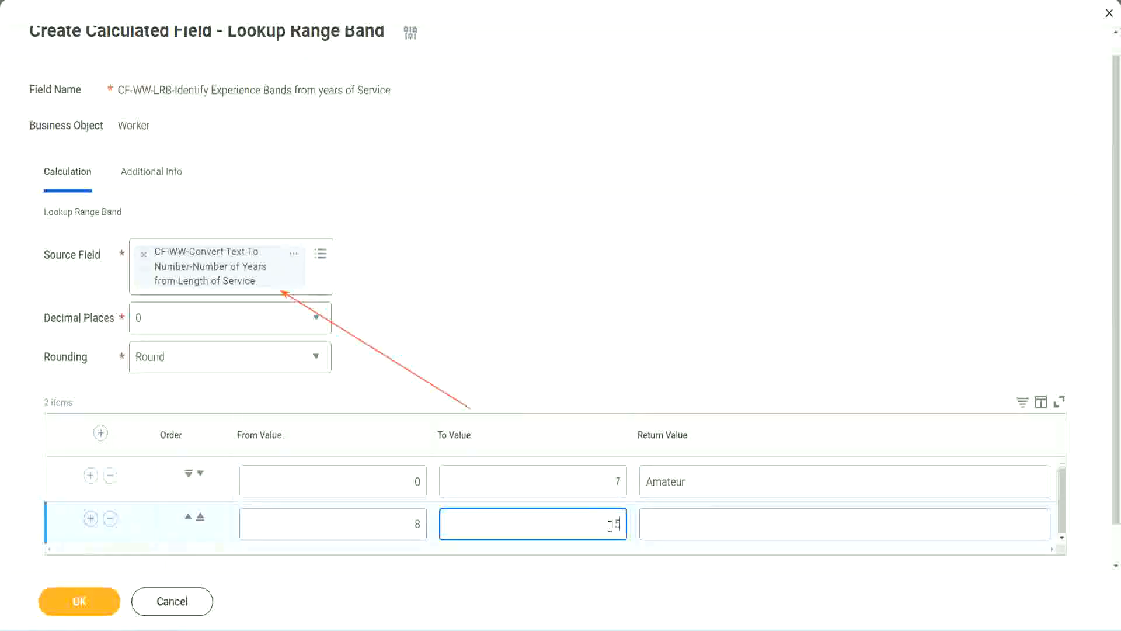
{"action": "left_click", "coordinate": [691, 521]}
{"action": "type", "text": "Ex"}
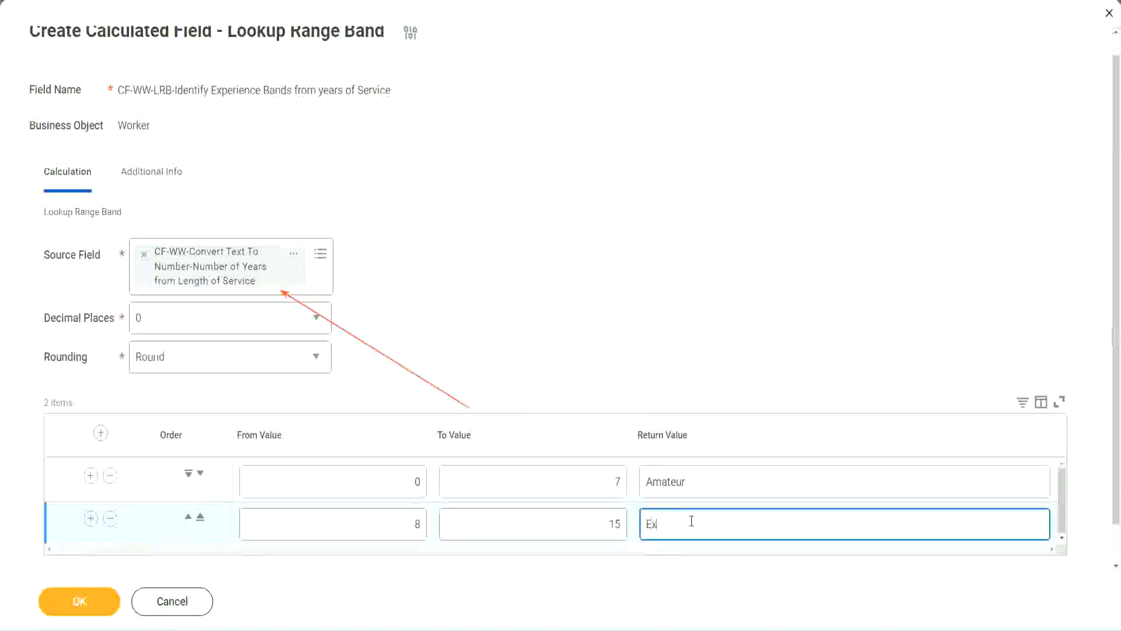
{"action": "type", "text": "perienced"}
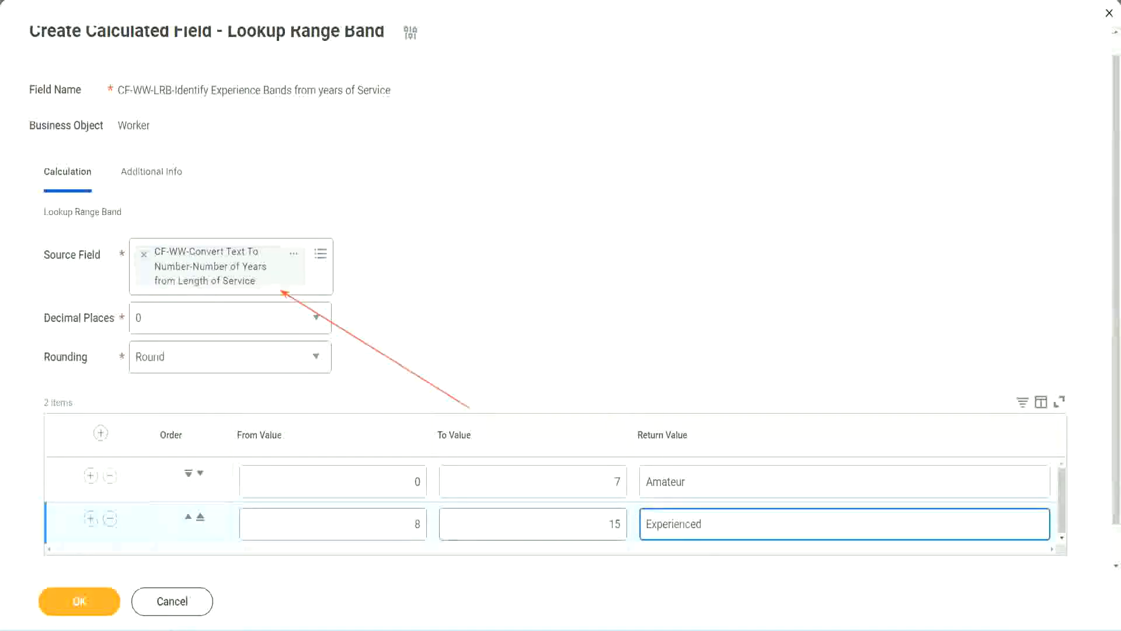
- Add a third range row from 16 to 30 with the return value "Senior"
{"action": "left_click", "coordinate": [91, 518]}
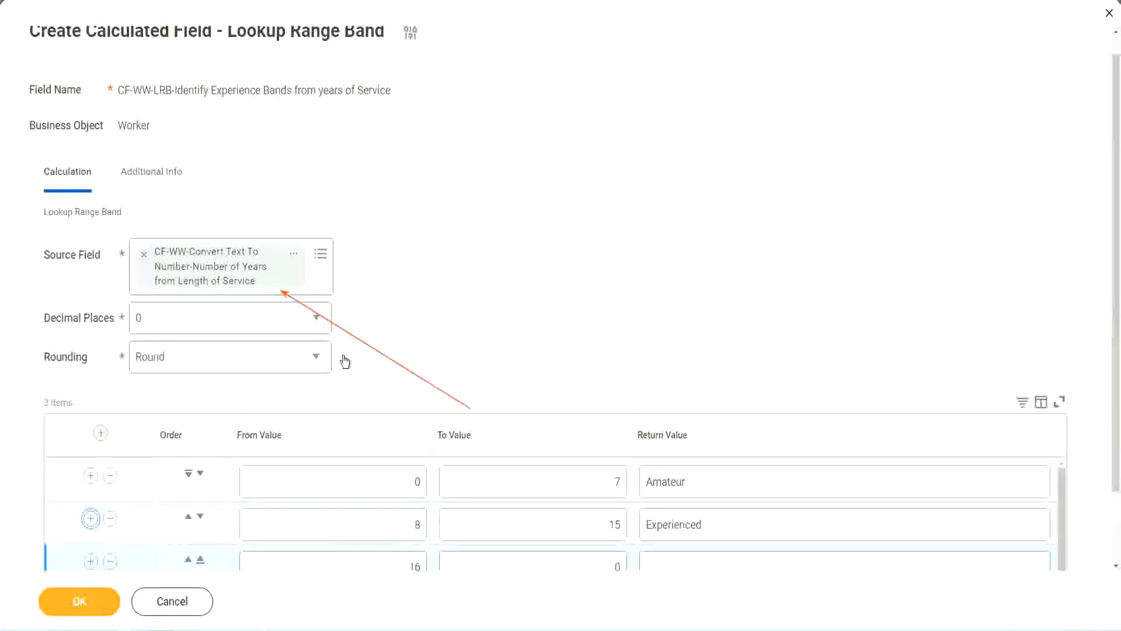
{"action": "scroll", "coordinate": [343, 362], "scroll_direction": "down", "scroll_amount": 2}
{"action": "left_click", "coordinate": [396, 484]}
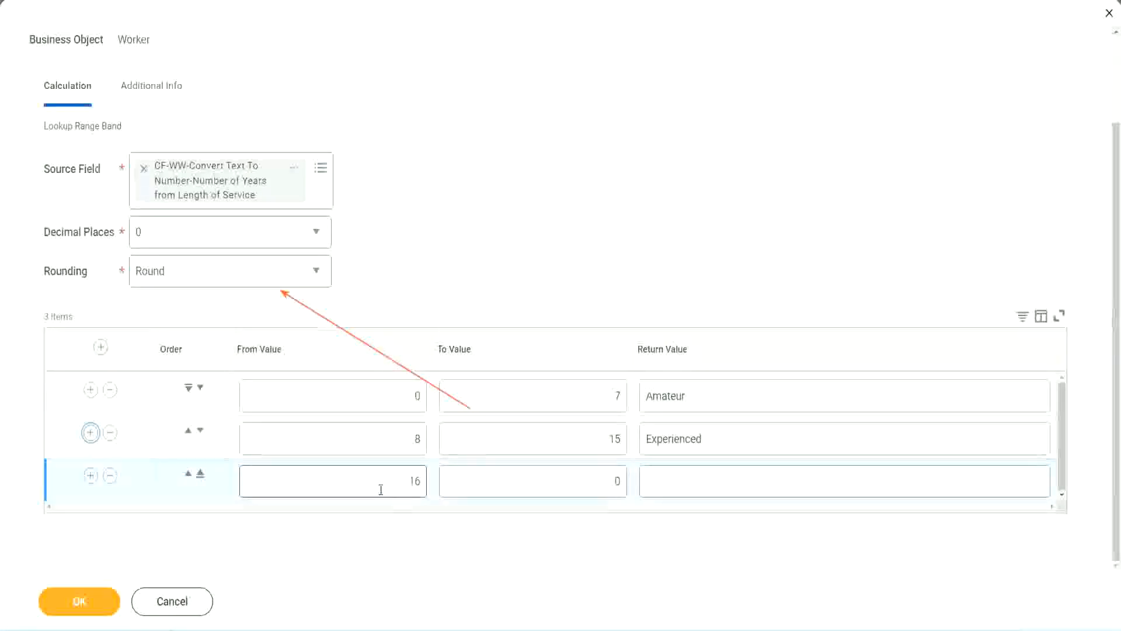
{"action": "left_click", "coordinate": [561, 481]}
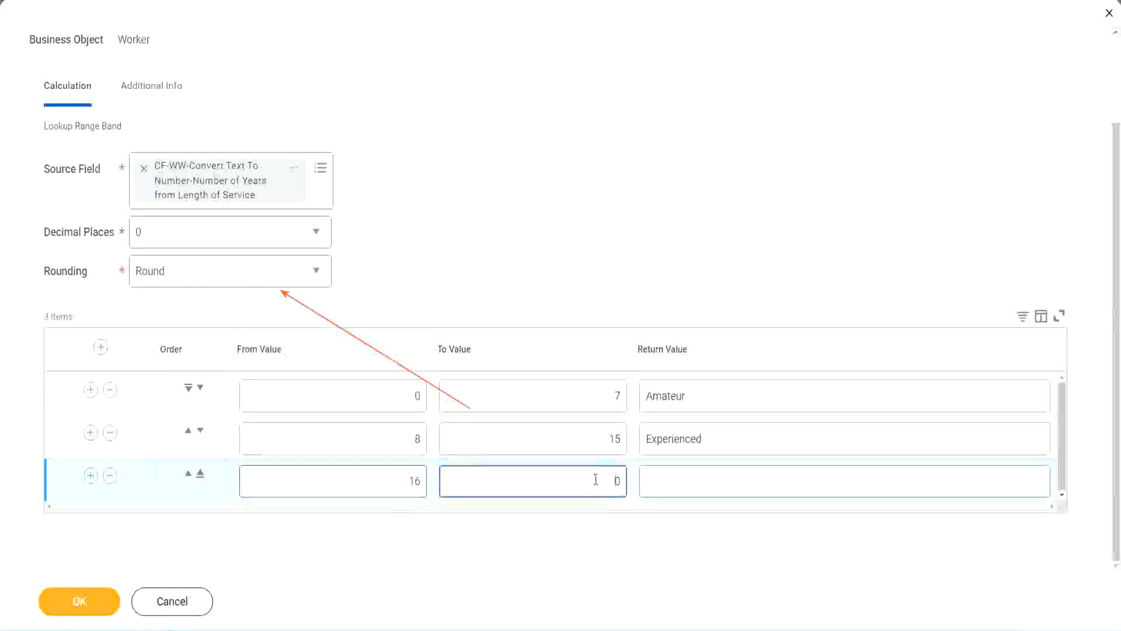
{"action": "type", "text": "30"}
{"action": "key", "text": "Tab"}
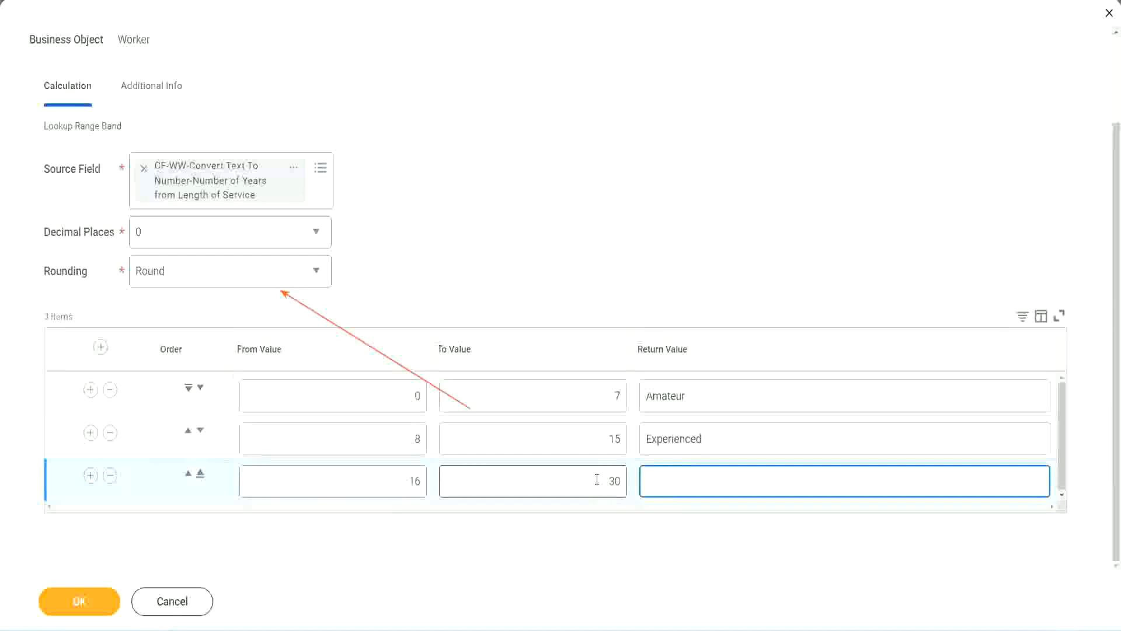
{"action": "type", "text": "Senior"}
- Add a fourth range row from 31 to 1000 with the return value "Legend"
{"action": "left_click", "coordinate": [91, 476]}
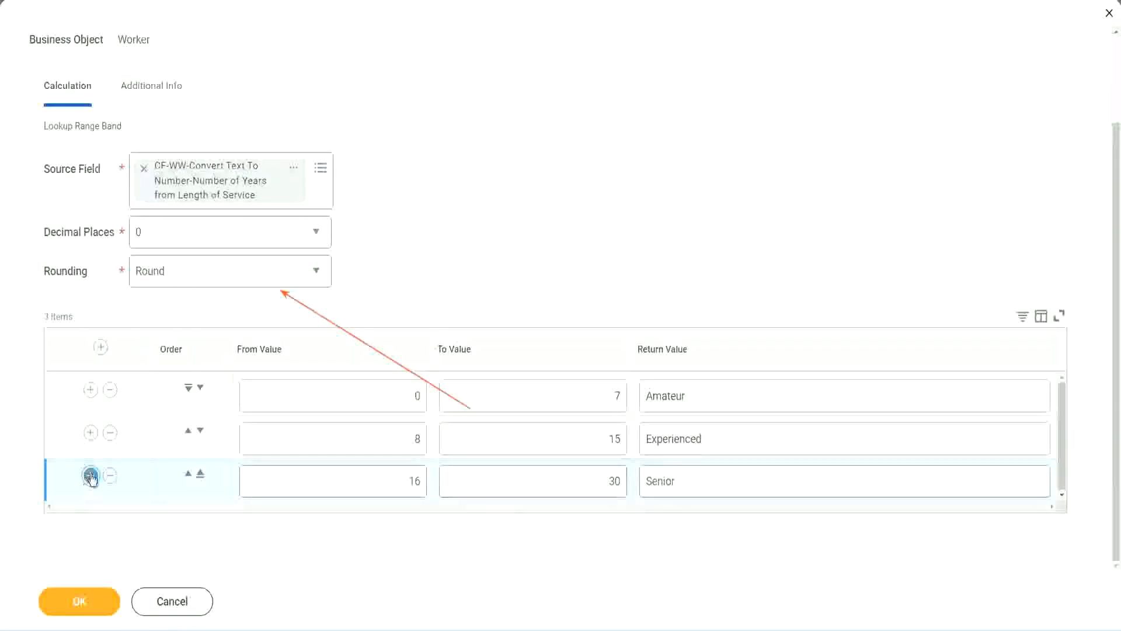
{"action": "double_click", "coordinate": [378, 473]}
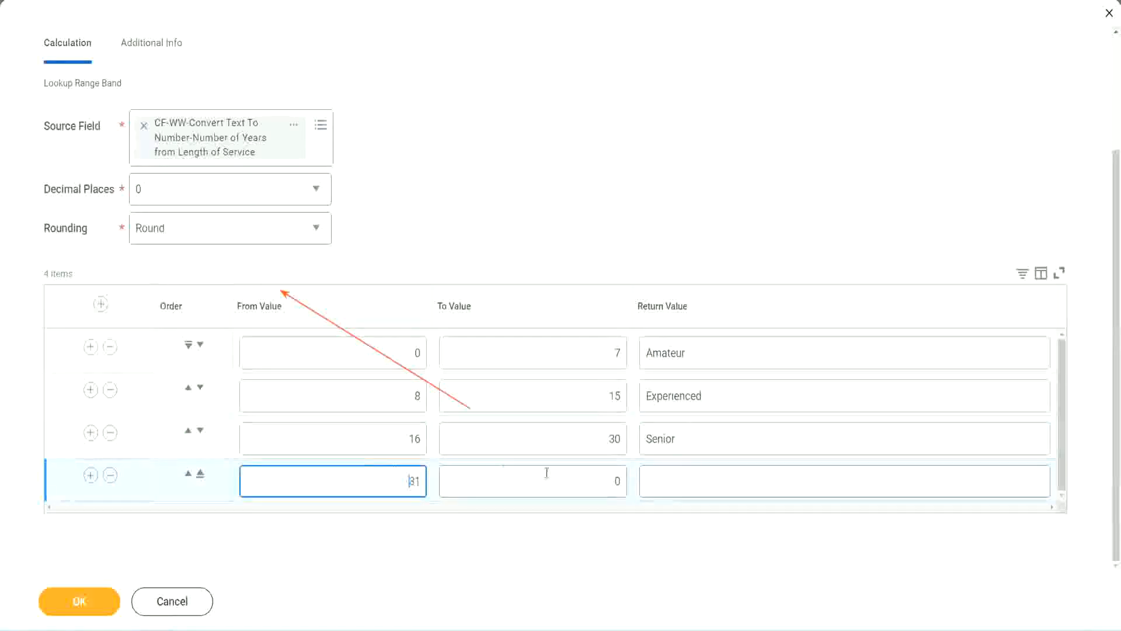
{"action": "left_click", "coordinate": [605, 482]}
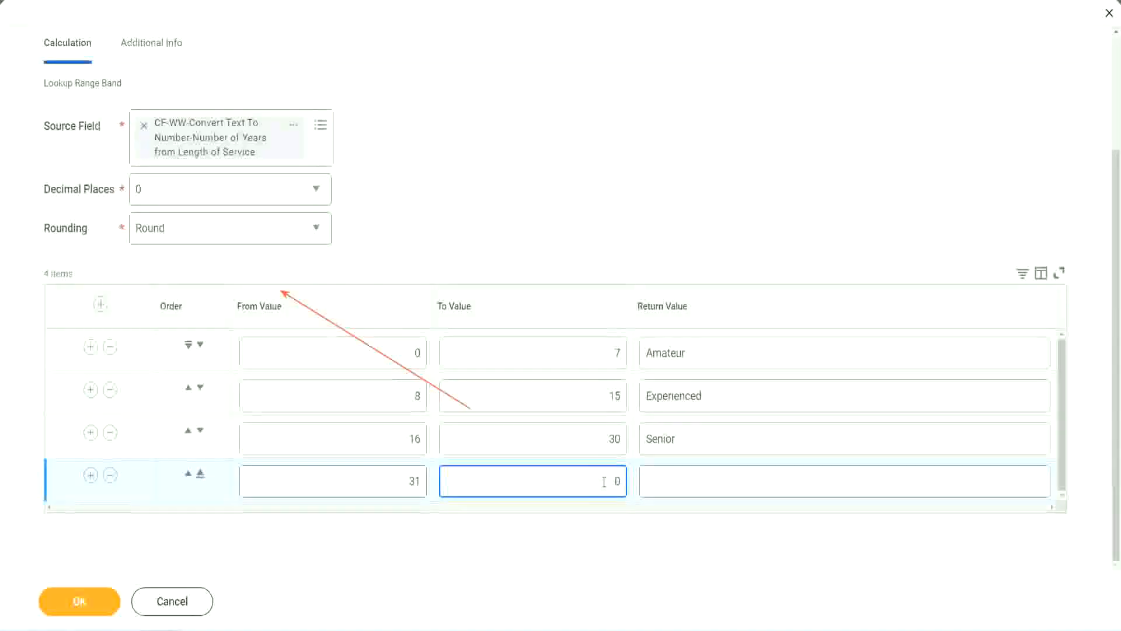
{"action": "type", "text": "1000"}
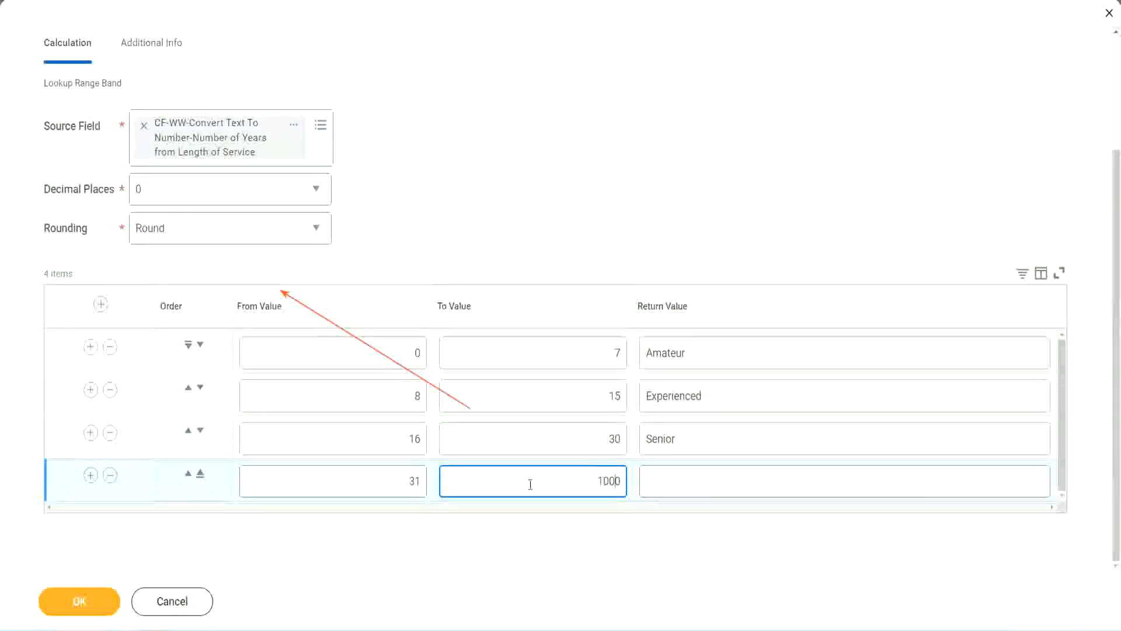
{"action": "left_click_drag", "start_coordinate": [583, 476], "coordinate": [650, 476]}
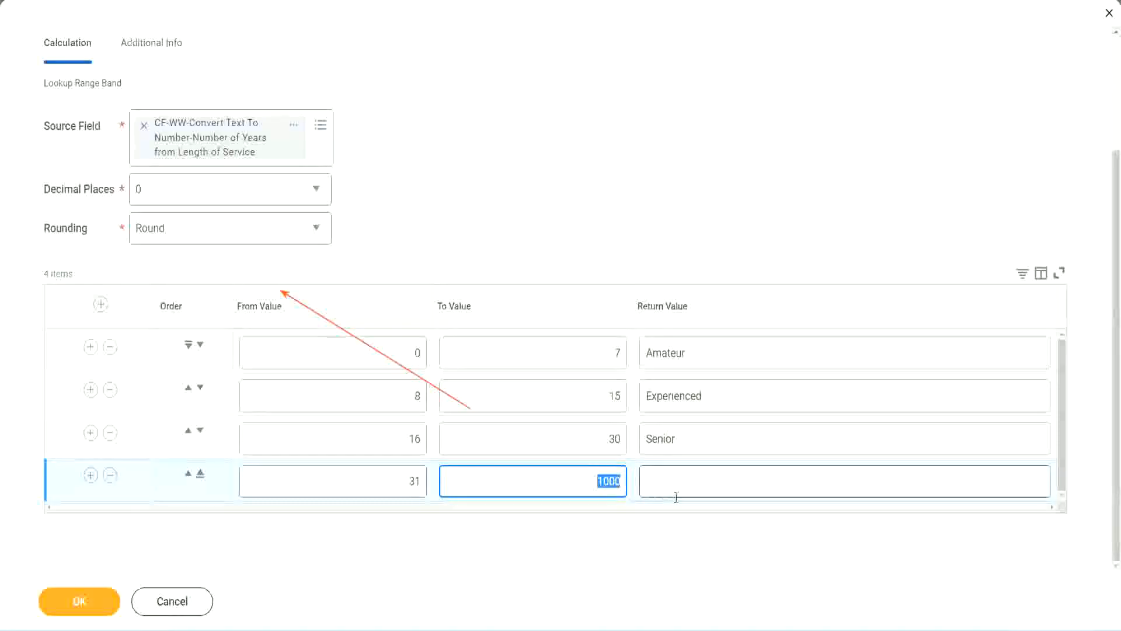
{"action": "left_click", "coordinate": [593, 478]}
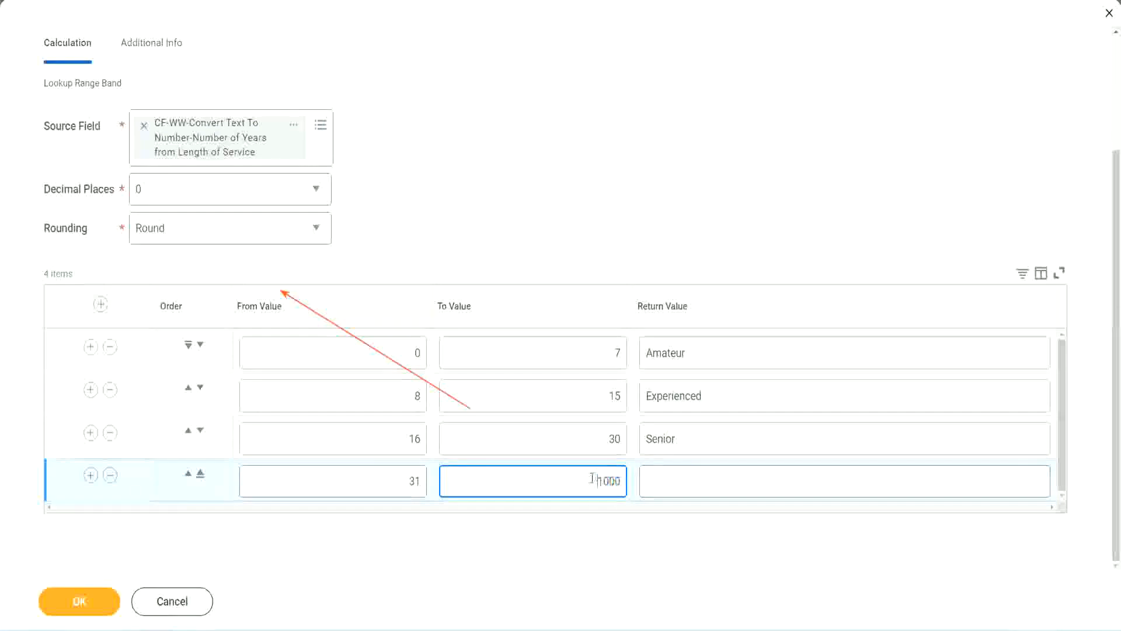
{"action": "left_click_drag", "start_coordinate": [588, 477], "coordinate": [628, 480]}
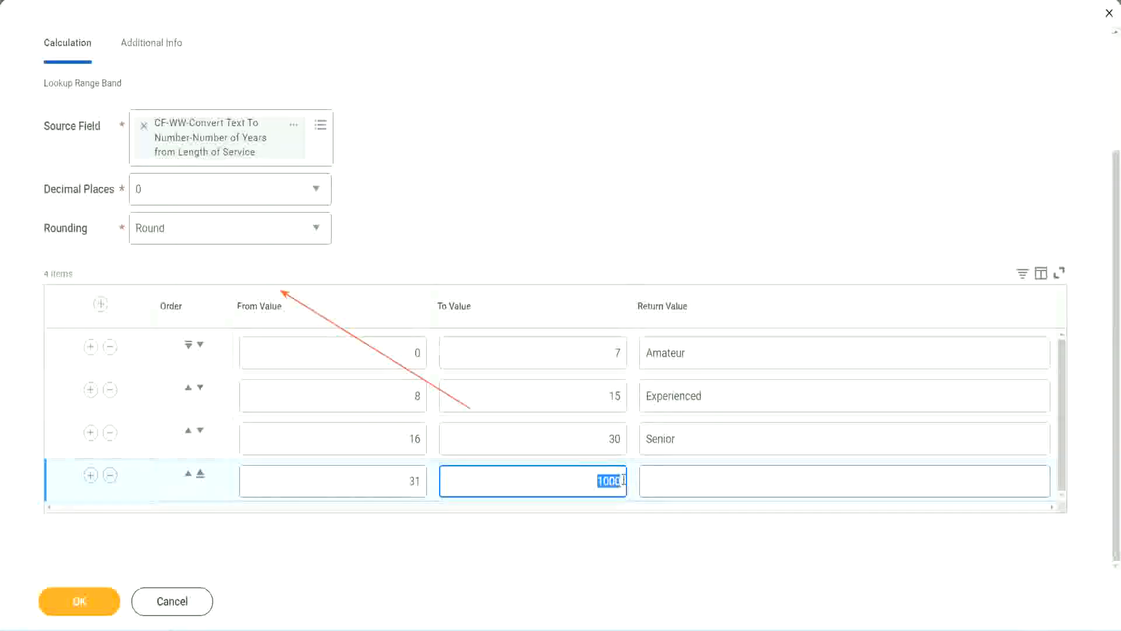
{"action": "left_click", "coordinate": [700, 481]}
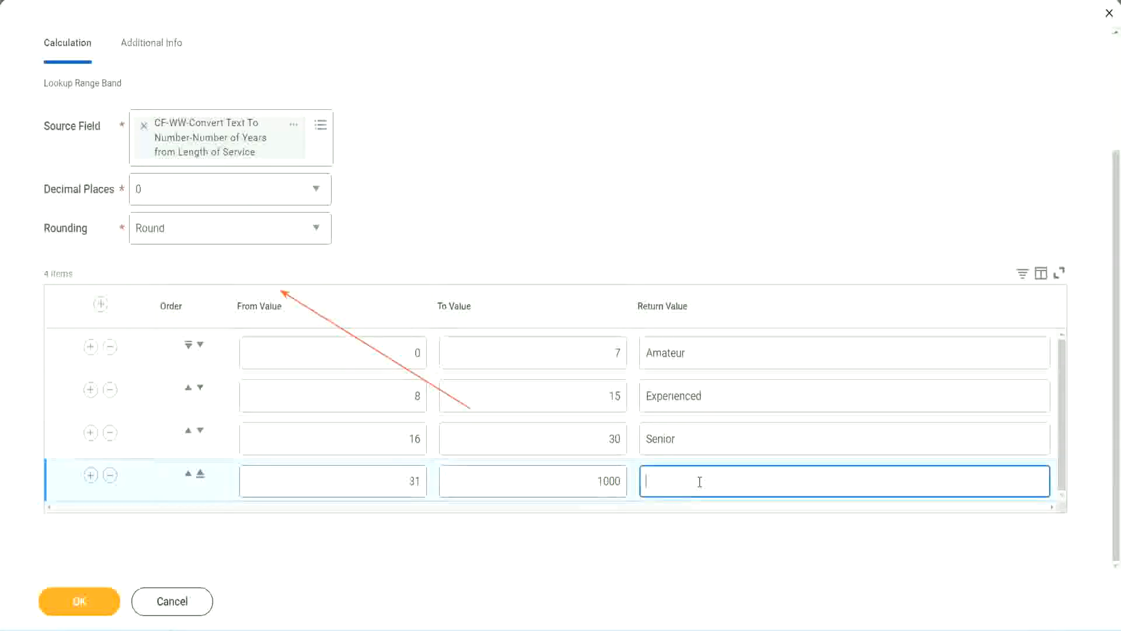
{"action": "type", "text": "Legend"}
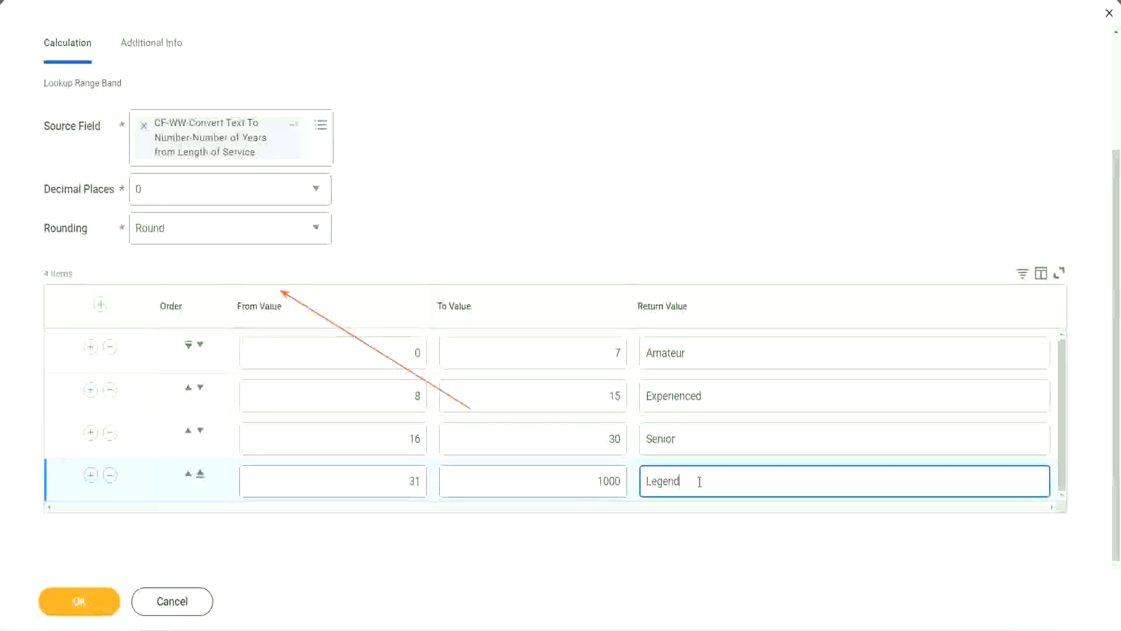
- Review the from, to and return values of the four experience bands, from Amateur to Legend
{"action": "left_click", "coordinate": [522, 194]}
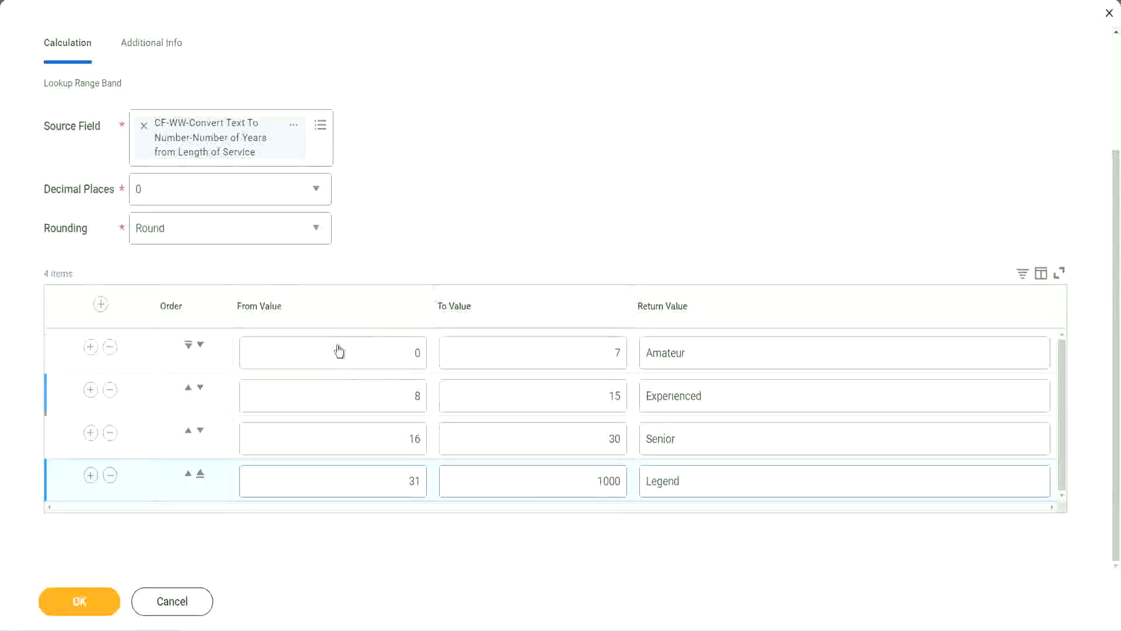
{"action": "left_click", "coordinate": [728, 353]}
{"action": "left_click", "coordinate": [723, 397]}
{"action": "left_click", "coordinate": [709, 439]}
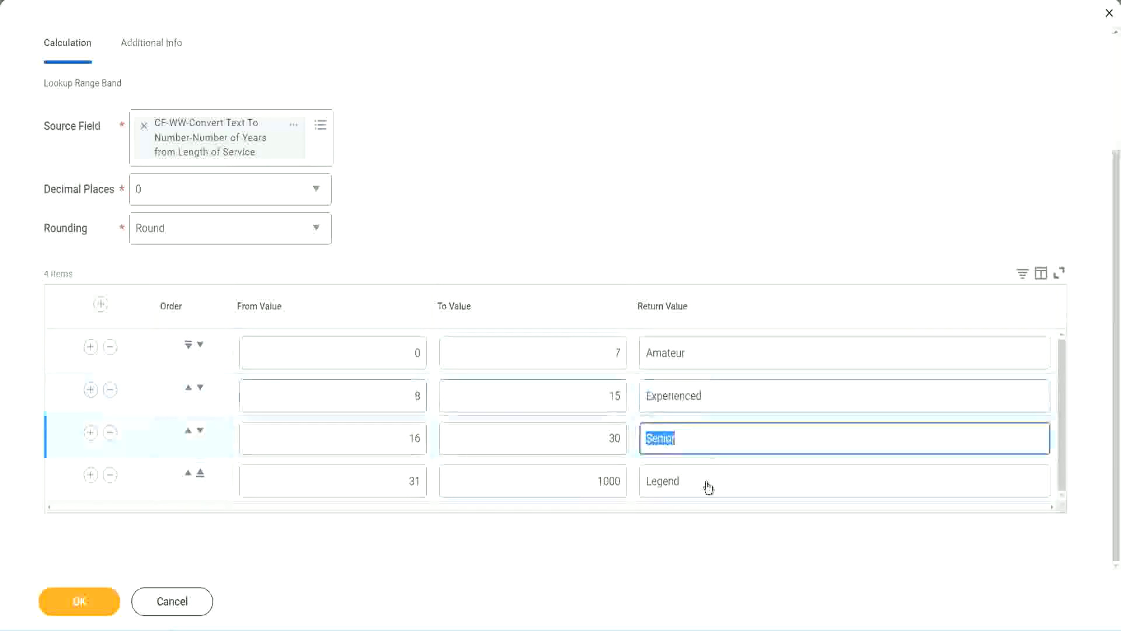
{"action": "left_click", "coordinate": [709, 481]}
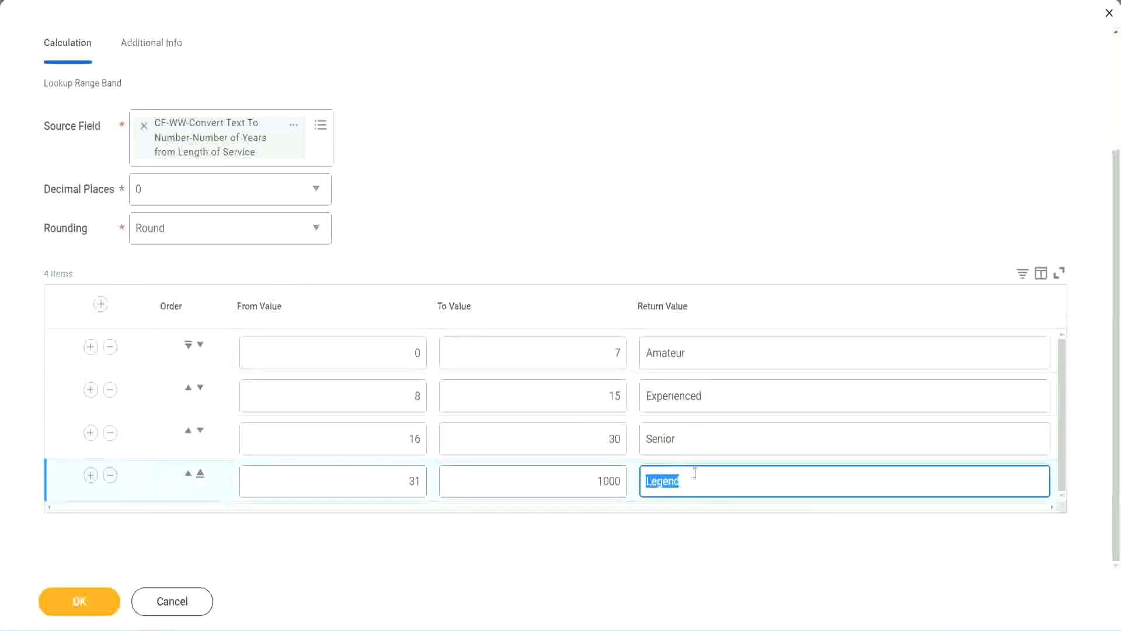
{"action": "left_click", "coordinate": [355, 358]}
{"action": "left_click", "coordinate": [574, 349]}
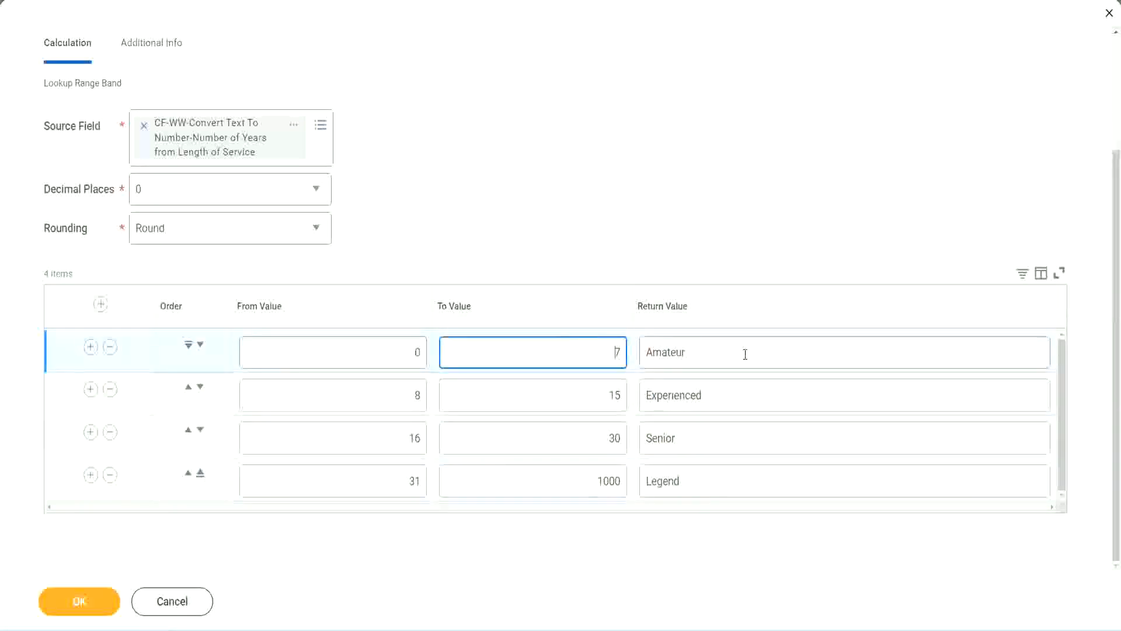
{"action": "left_click", "coordinate": [744, 352]}
{"action": "left_click", "coordinate": [725, 394]}
{"action": "left_click", "coordinate": [712, 439]}
{"action": "left_click", "coordinate": [705, 481]}
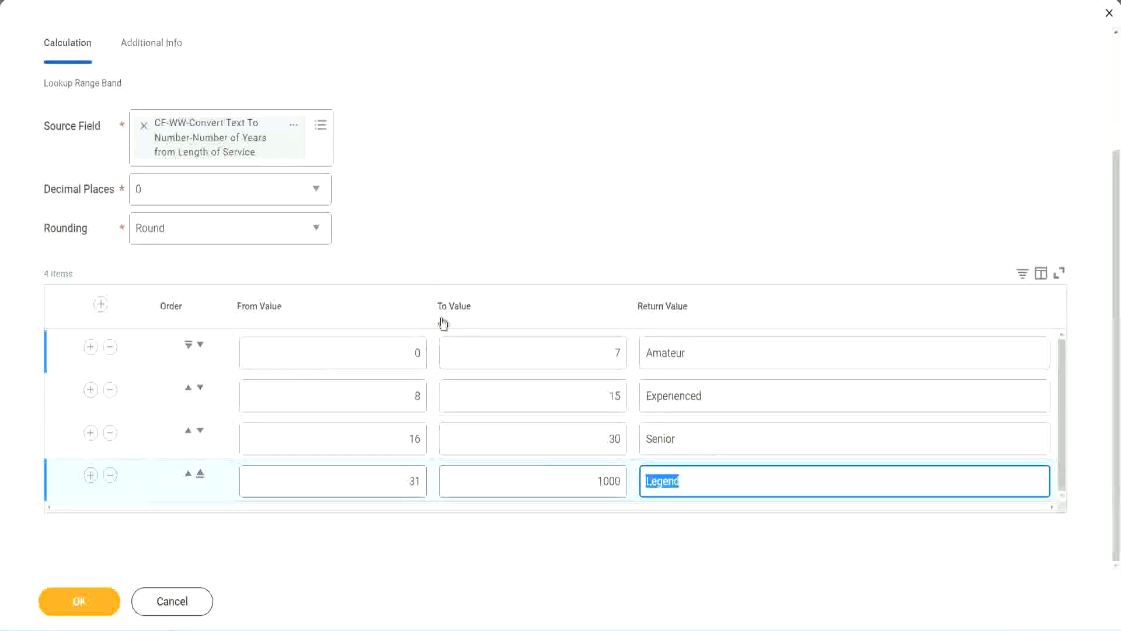
{"action": "left_click", "coordinate": [519, 246]}
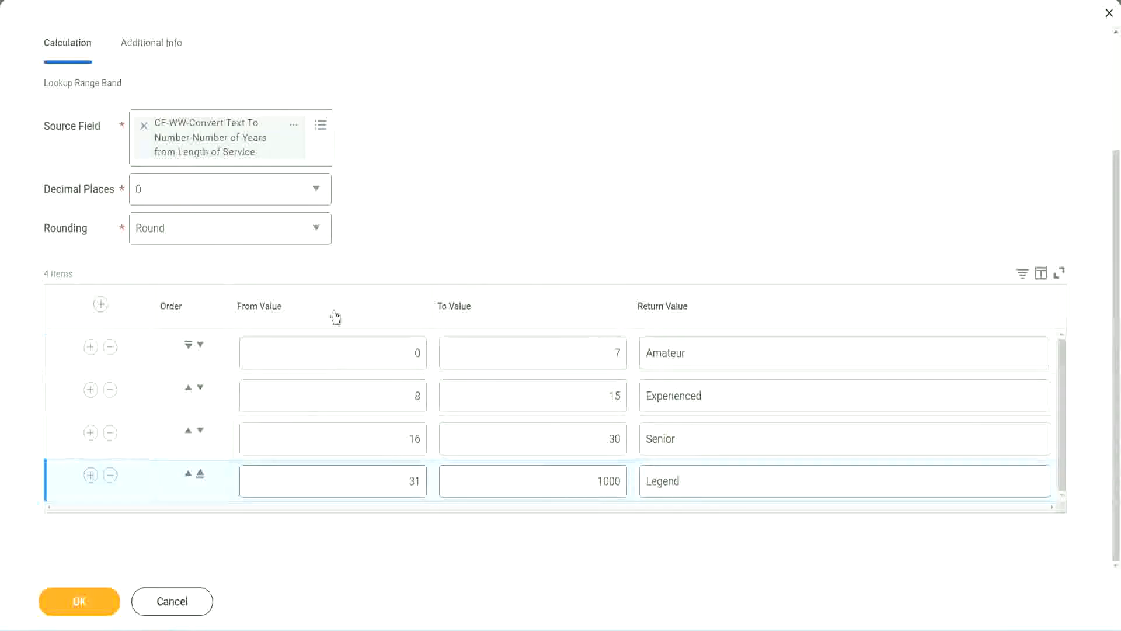
- Save the Lookup Range Band calculated field and choose an action on its link in the save confirmation
{"action": "left_click", "coordinate": [78, 599]}
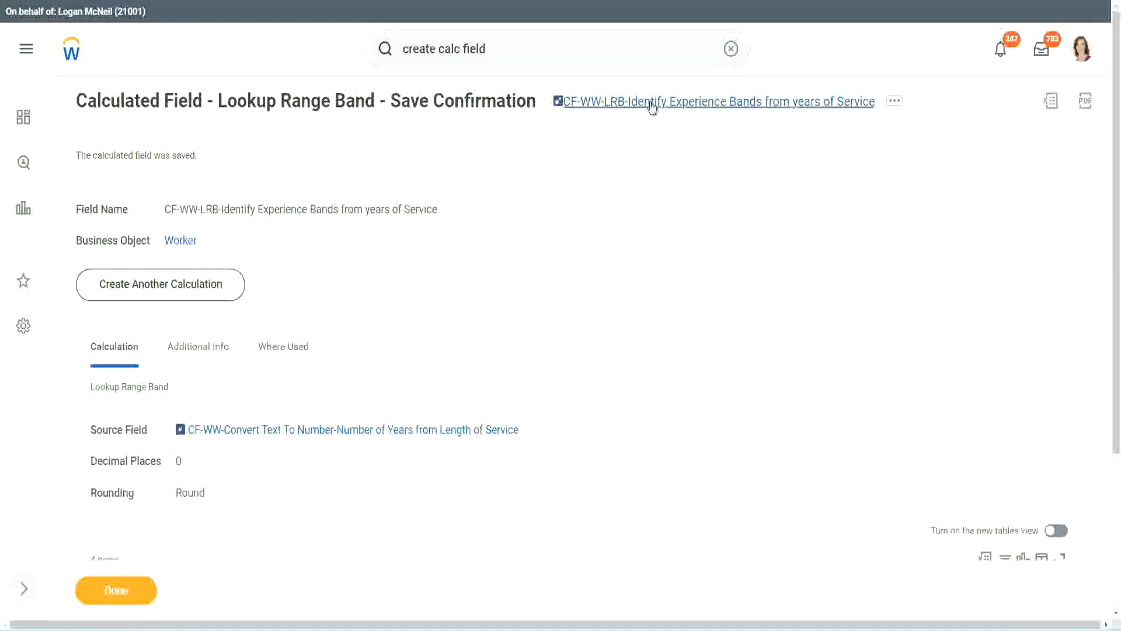
{"action": "right_click", "coordinate": [648, 111]}
{"action": "left_click", "coordinate": [662, 166]}
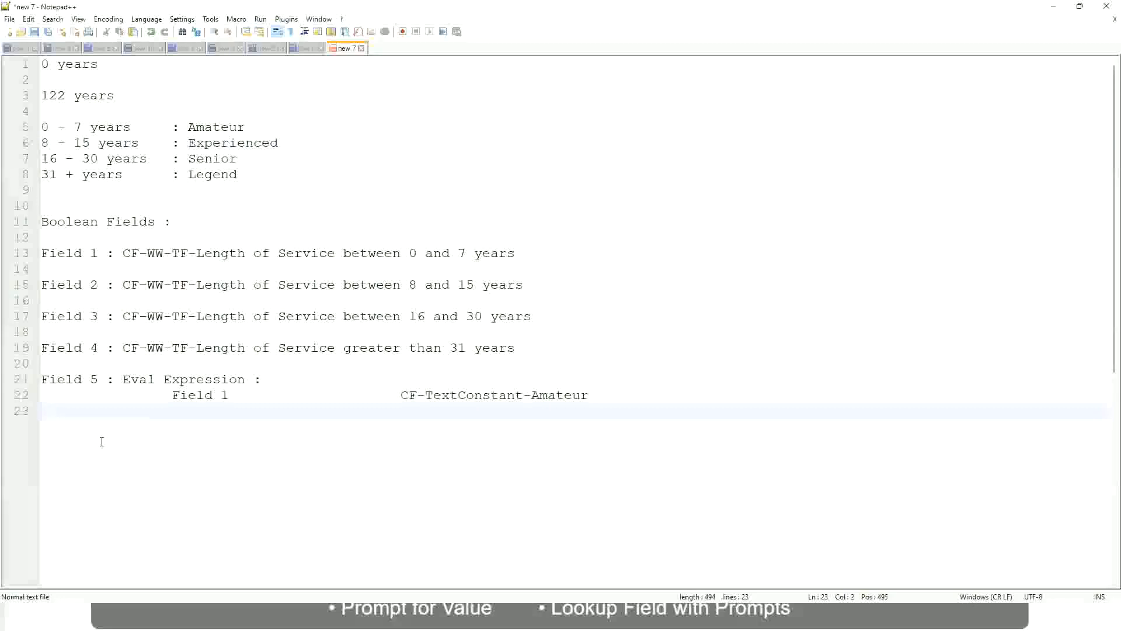
- Start a new salary example in the Notepad++ notes, a few lines below the Eval Expression entry, with the lower limit "10,000 USD"
{"action": "key", "text": "Return"}
{"action": "key", "text": "Return"}
{"action": "key", "text": "Return"}
{"action": "key", "text": "Left"}
{"action": "type", "text": "10,"}
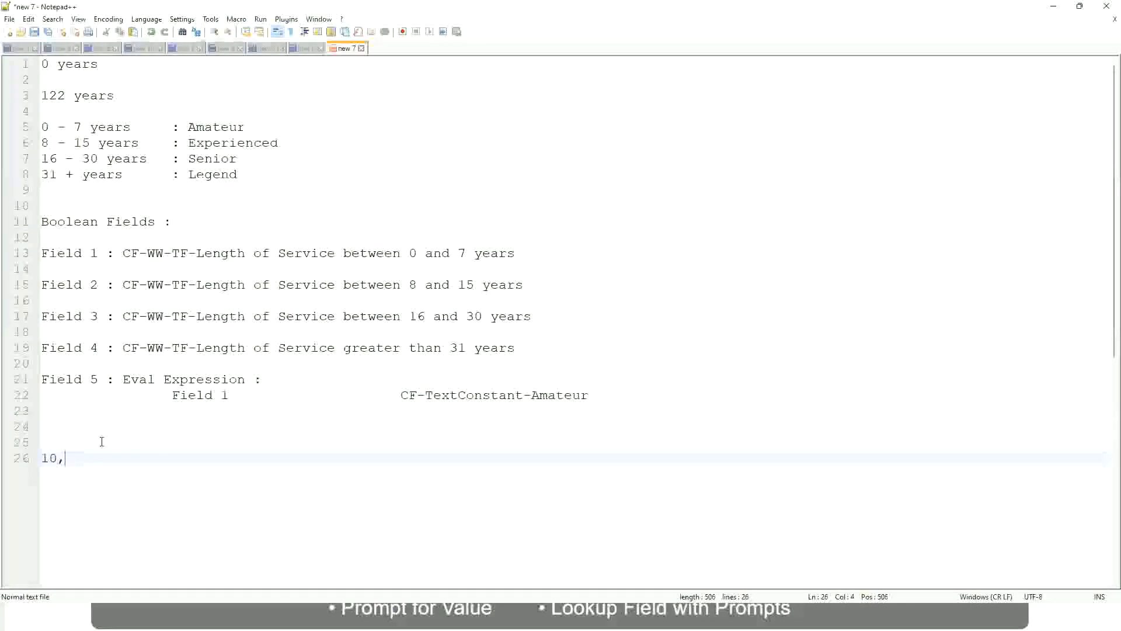
{"action": "type", "text": "000 USD"}
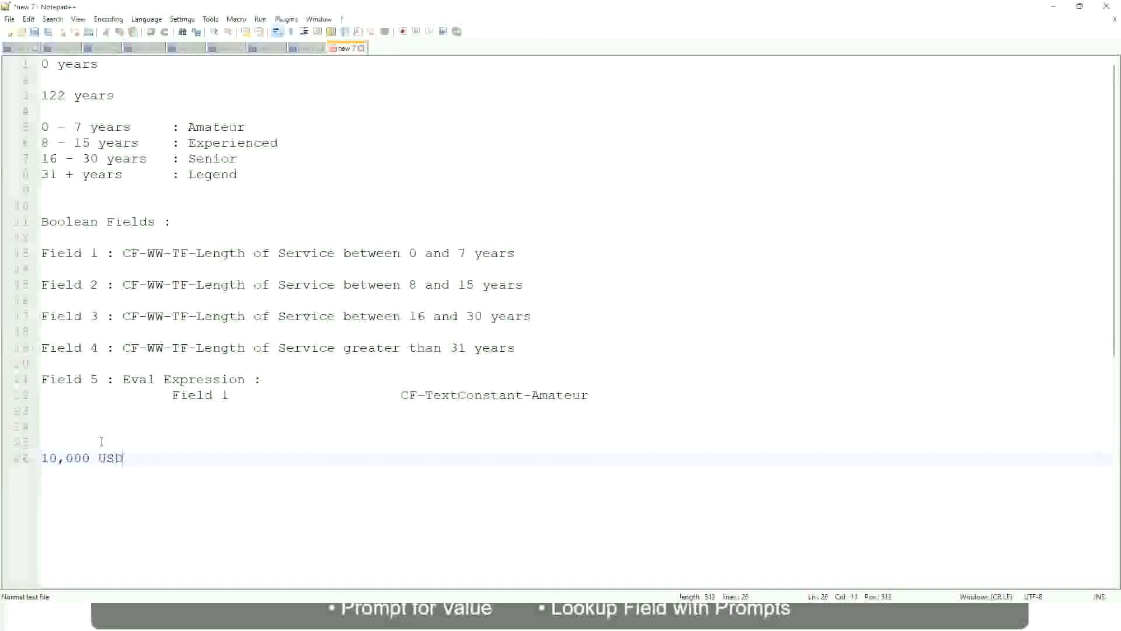
- Add the upper limit "1,000,000 USD" on the same line, spaced well apart from the lower limit
{"action": "key", "text": "Tab"}
{"action": "key", "text": "Tab"}
{"action": "key", "text": "Tab"}
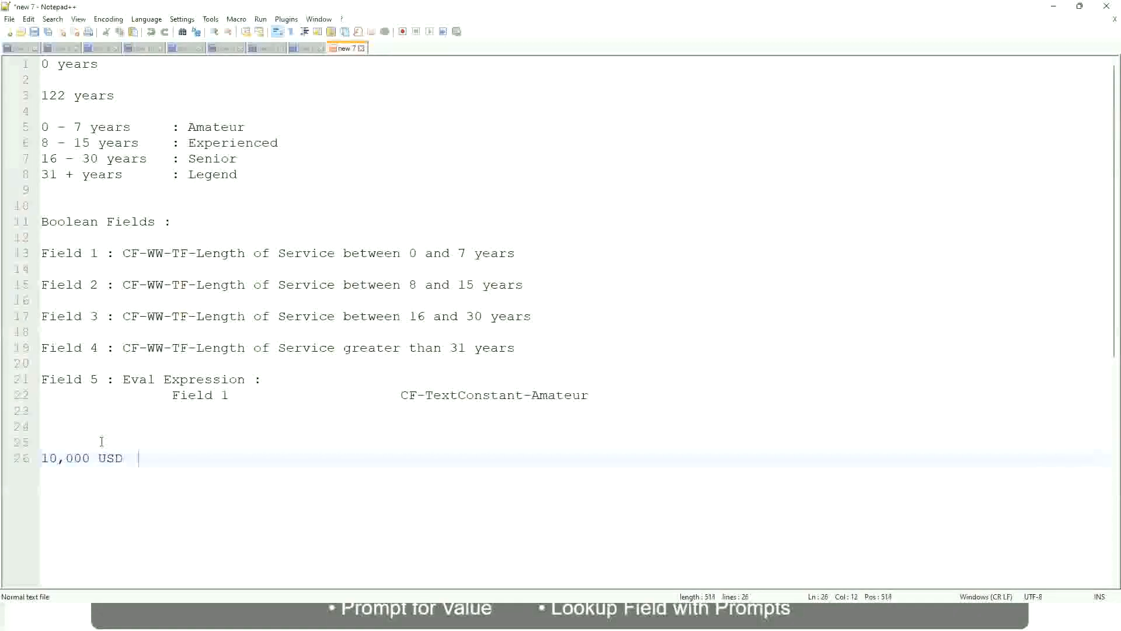
{"action": "key", "text": "Tab"}
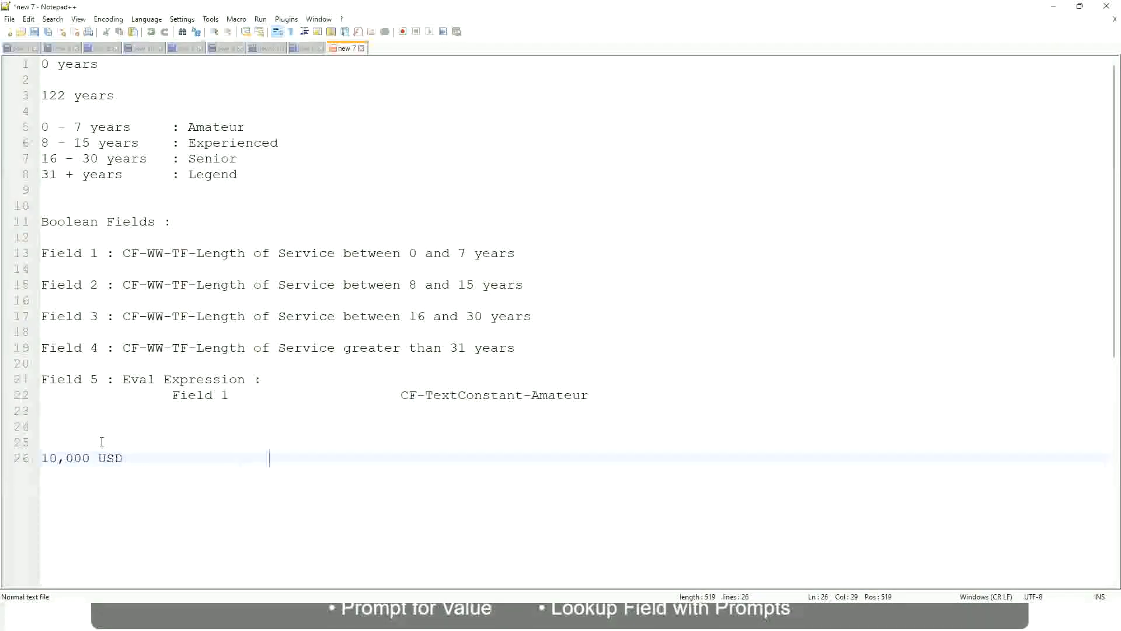
{"action": "type", "text": "1,000,000"}
{"action": "key", "text": "Left"}
{"action": "key", "text": "Left"}
{"action": "key", "text": "Left"}
{"action": "key", "text": "Left"}
{"action": "key", "text": "Left"}
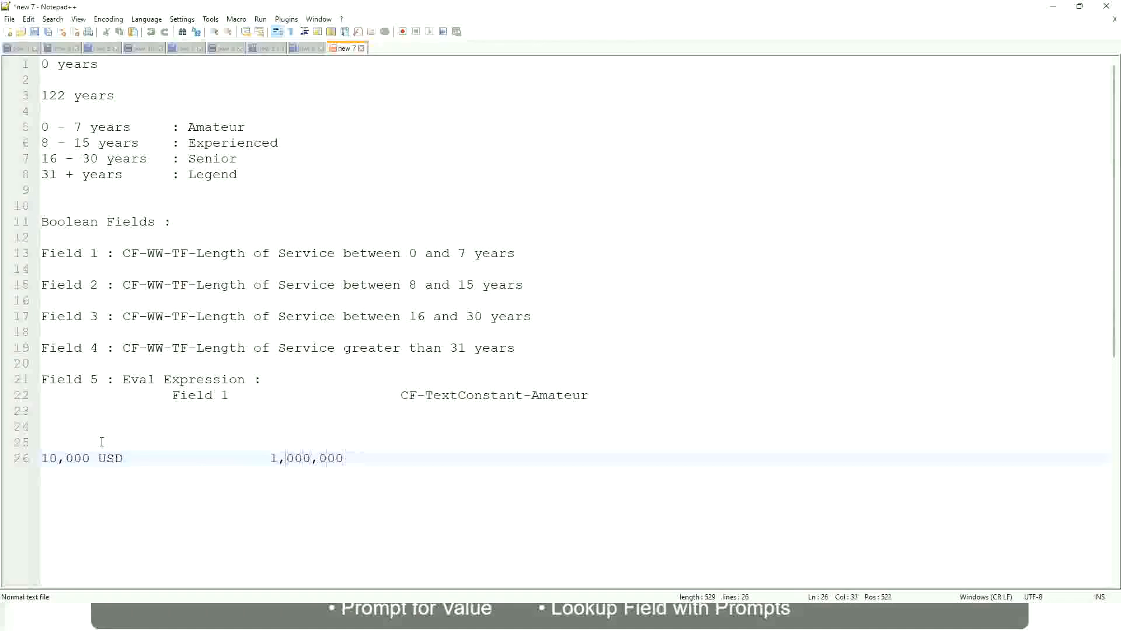
{"action": "key", "text": "End"}
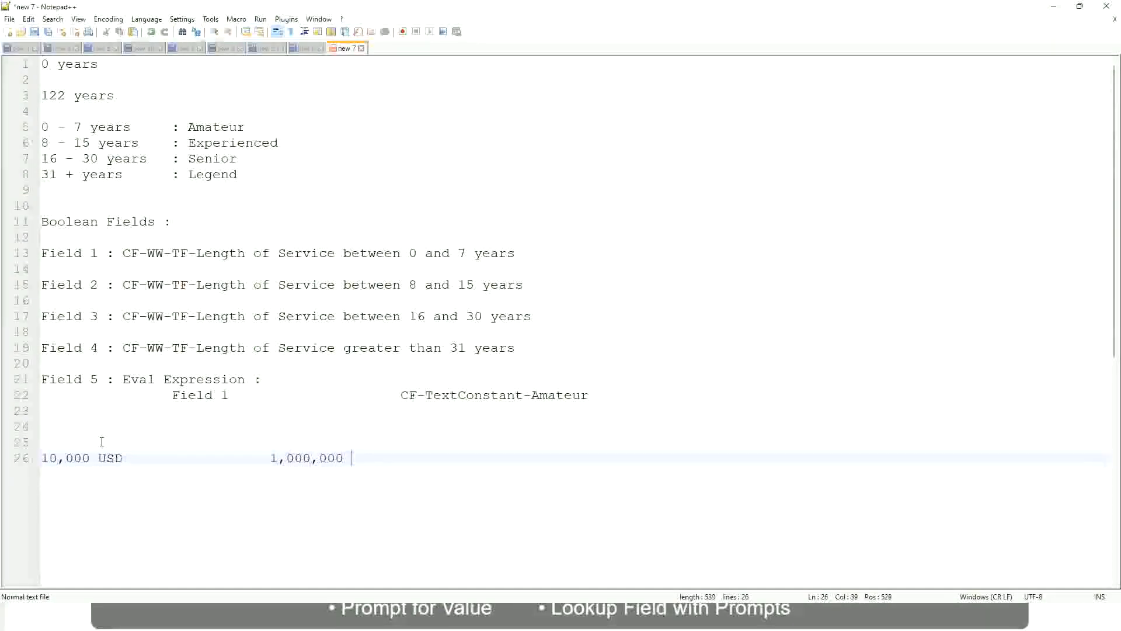
{"action": "type", "text": "USD"}
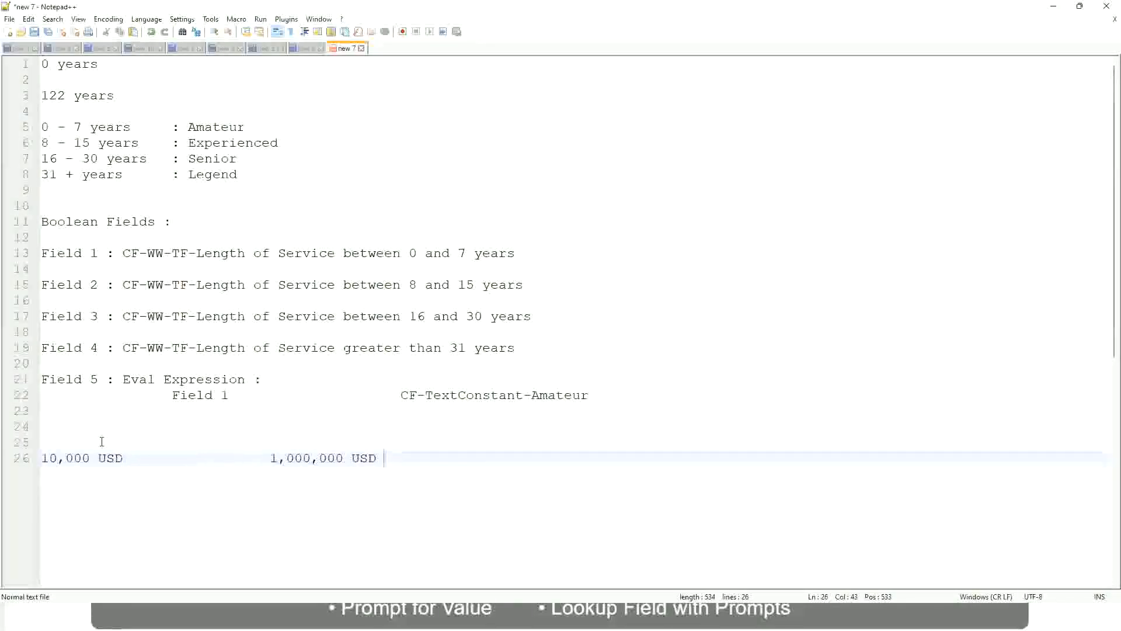
- Leave a blank line under the salary limits and note the first band as "10 - 50,000 : Low"
{"action": "key", "text": "Return"}
{"action": "key", "text": "Return"}
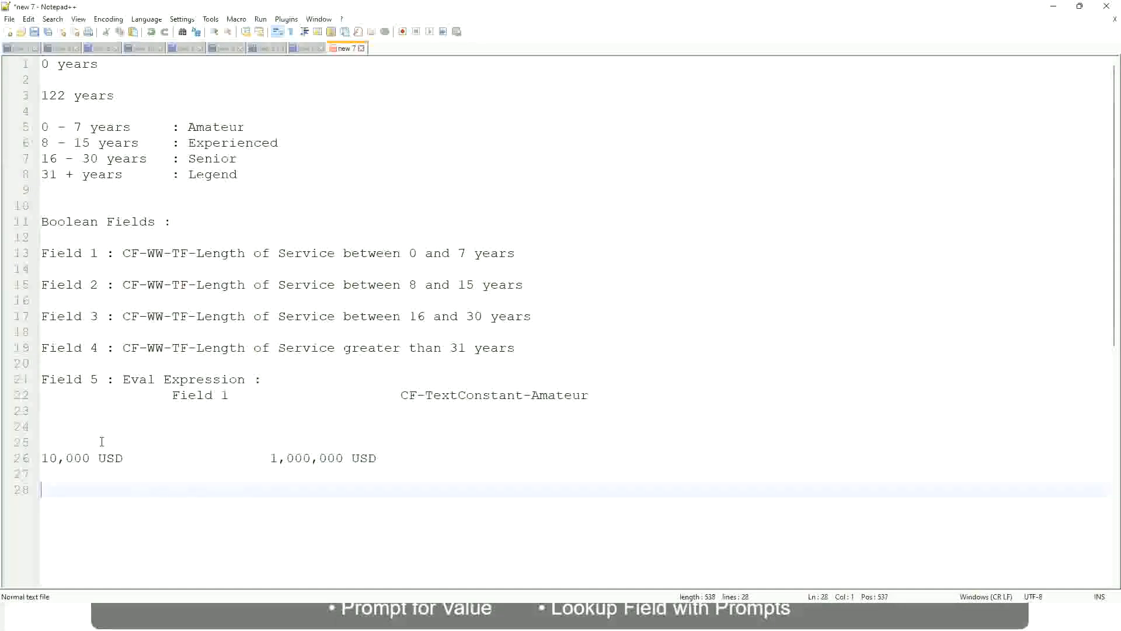
{"action": "type", "text": "10 - 50,000"}
{"action": "key", "text": "Tab"}
{"action": "key", "text": "Tab"}
{"action": "key", "text": "Tab"}
{"action": "key", "text": "Tab"}
{"action": "type", "text": ": Low"}
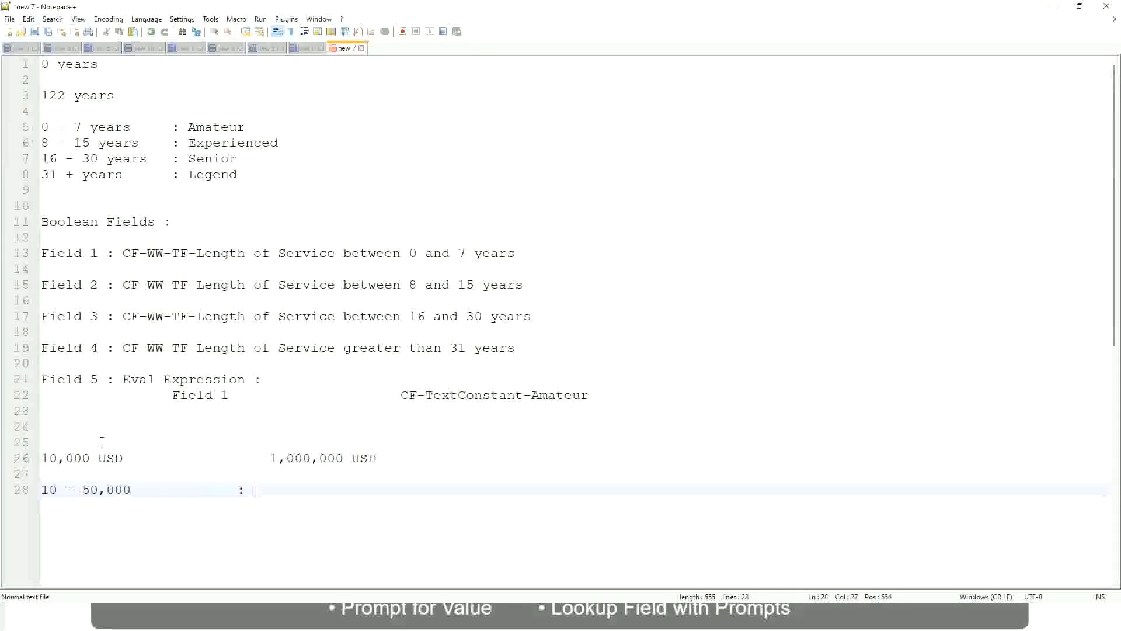
- Note the second salary band directly below the first as "50,001 - 150,000 : Medium", aligning its label with Low
{"action": "key", "text": "Return"}
{"action": "key", "text": "Return"}
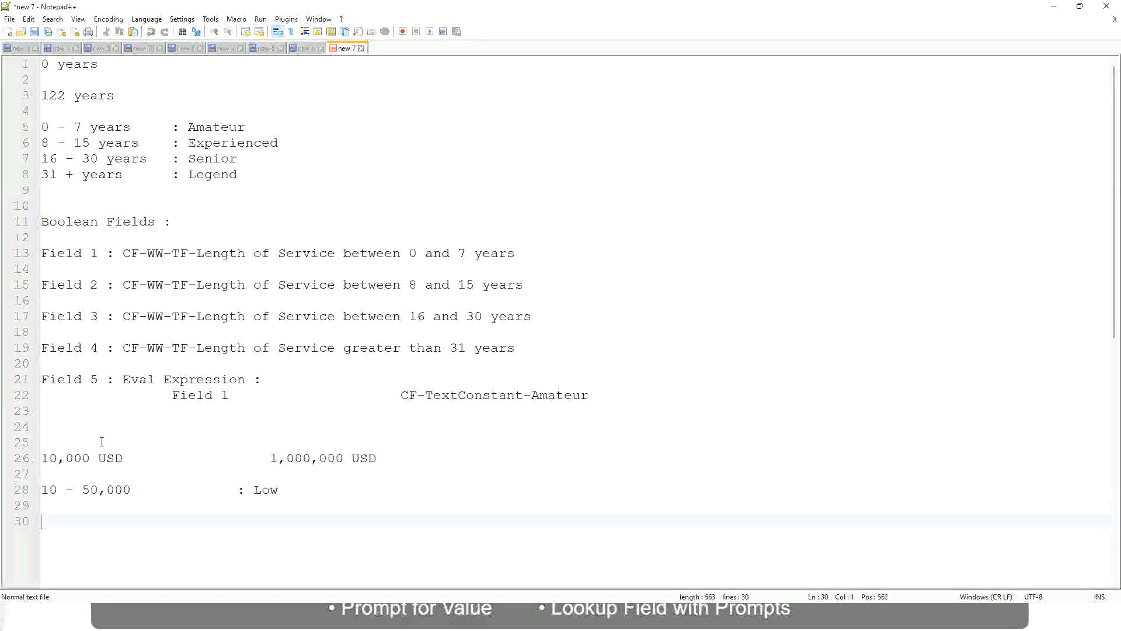
{"action": "key", "text": "Up"}
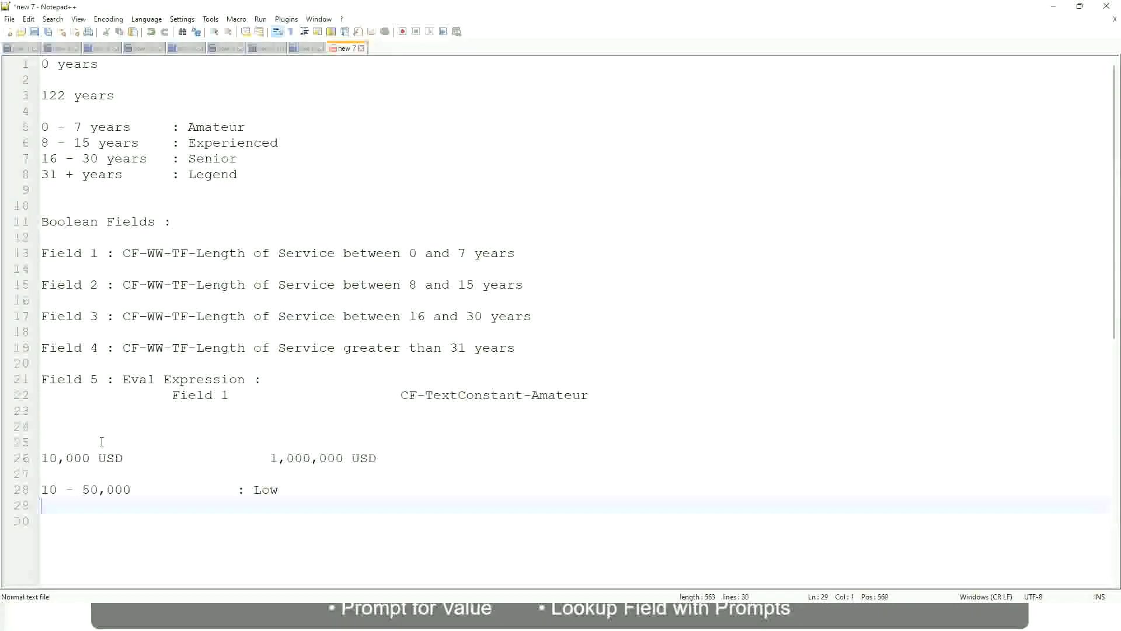
{"action": "type", "text": "50,001 - 150,000"}
{"action": "key", "text": "Tab"}
{"action": "key", "text": "Tab"}
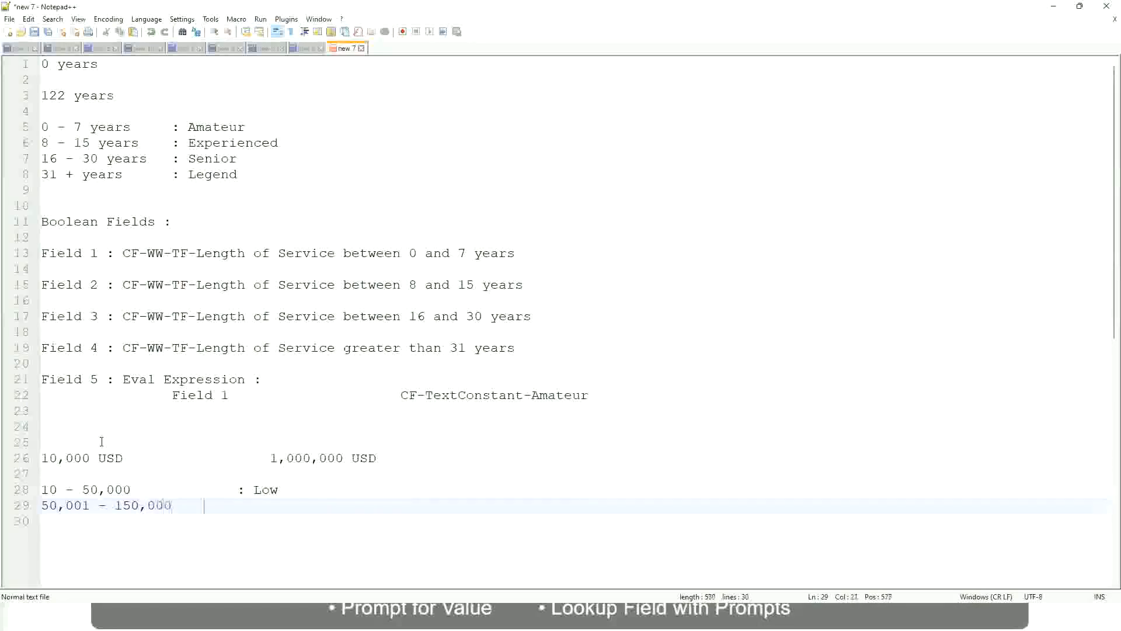
{"action": "type", "text": ": Medium"}
- Note the third salary band on the following line as "> 150,000 : High", with its label aligned to the others
{"action": "key", "text": "Return"}
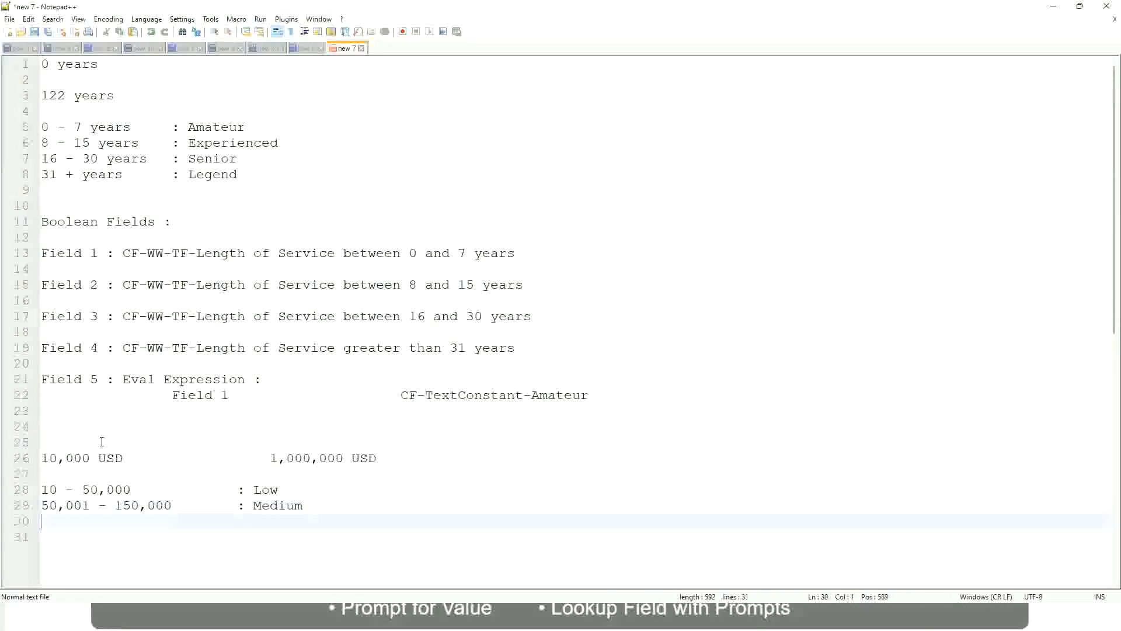
{"action": "type", "text": "> 150,000"}
{"action": "key", "text": "Tab"}
{"action": "key", "text": "Tab"}
{"action": "key", "text": "Tab"}
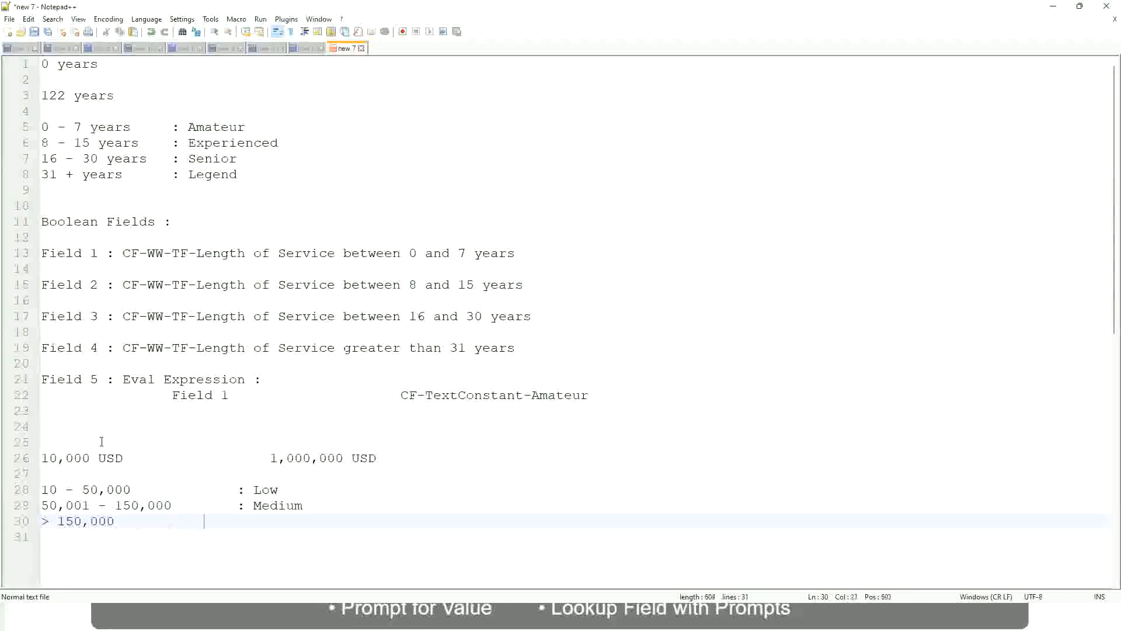
{"action": "key", "text": "Tab"}
{"action": "type", "text": ": High"}
- Review the salary example's lower and upper limits against the Low, Medium and High bands
{"action": "left_click", "coordinate": [35, 458]}
{"action": "left_click", "coordinate": [35, 458]}
{"action": "left_click", "coordinate": [49, 458]}
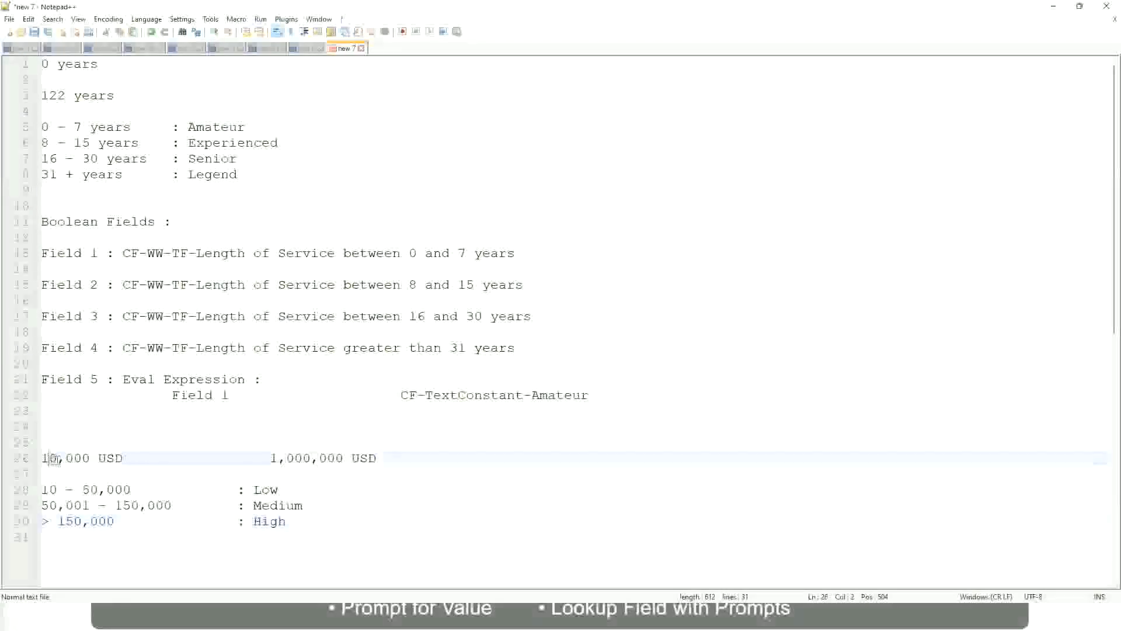
{"action": "double_click", "coordinate": [335, 458]}
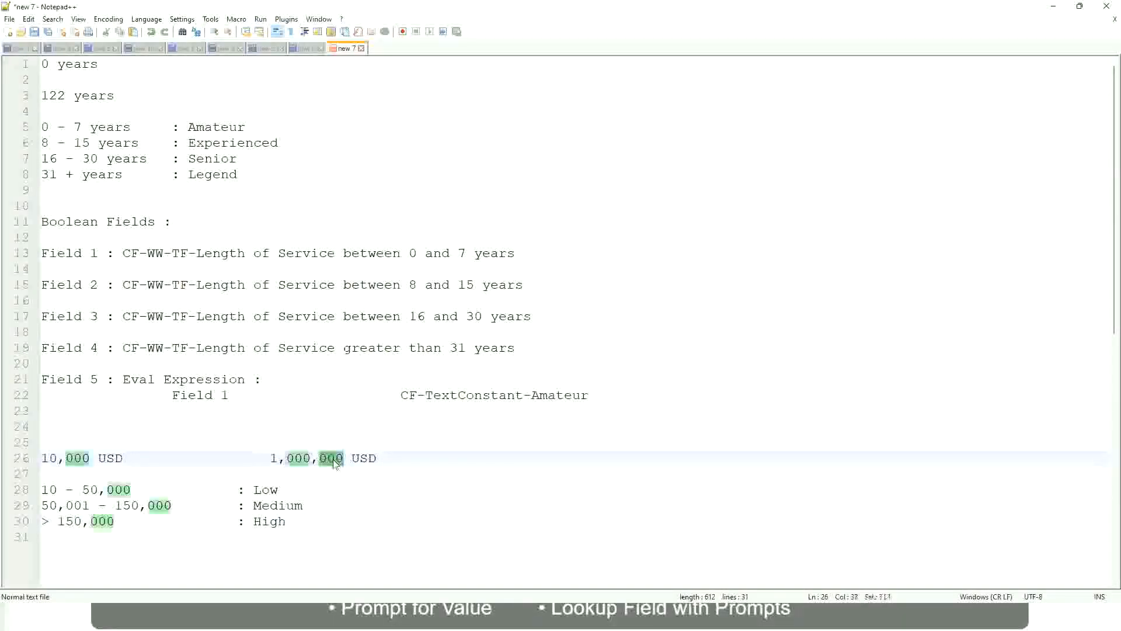
{"action": "left_click", "coordinate": [204, 506]}
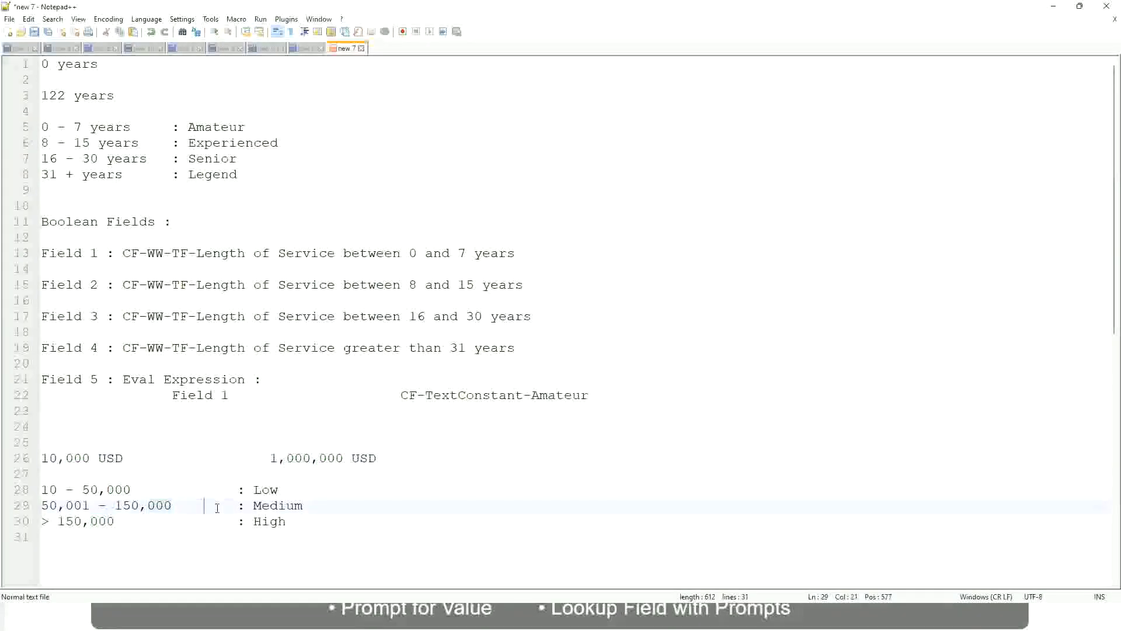
{"action": "left_click", "coordinate": [35, 458]}
{"action": "left_click", "coordinate": [345, 459]}
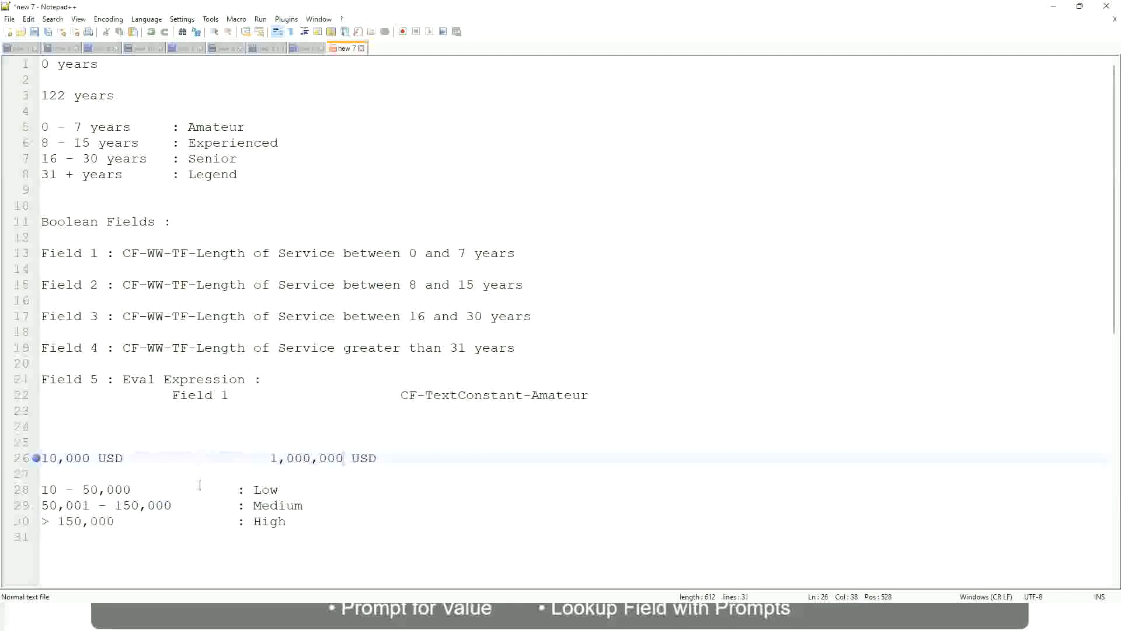
{"action": "left_click", "coordinate": [269, 489]}
{"action": "left_click", "coordinate": [269, 521]}
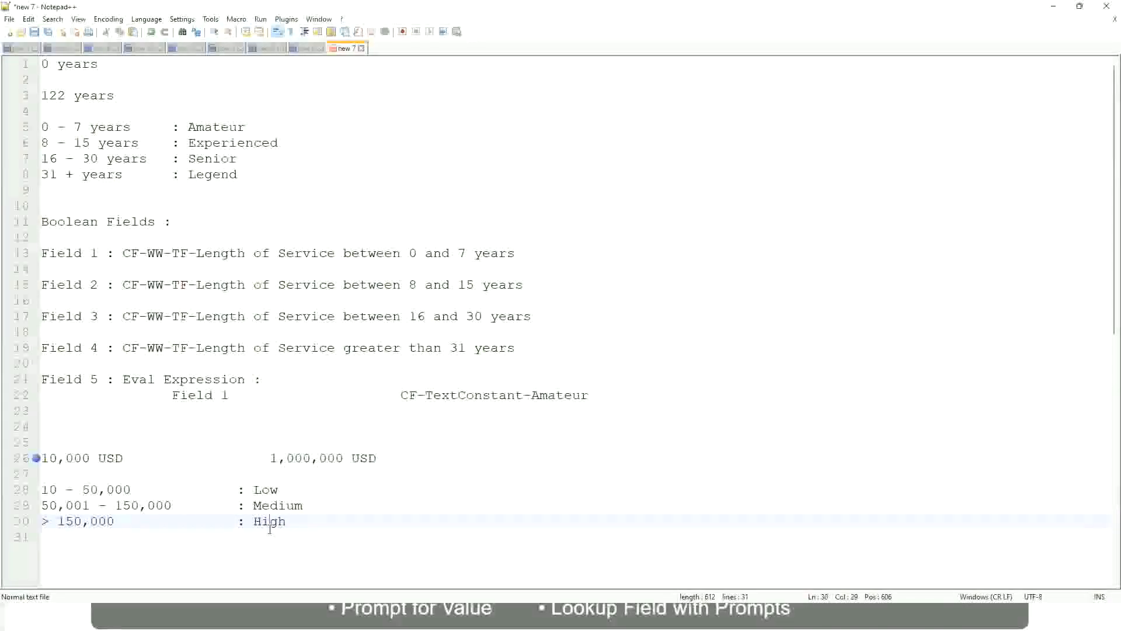
{"action": "left_click", "coordinate": [172, 476]}
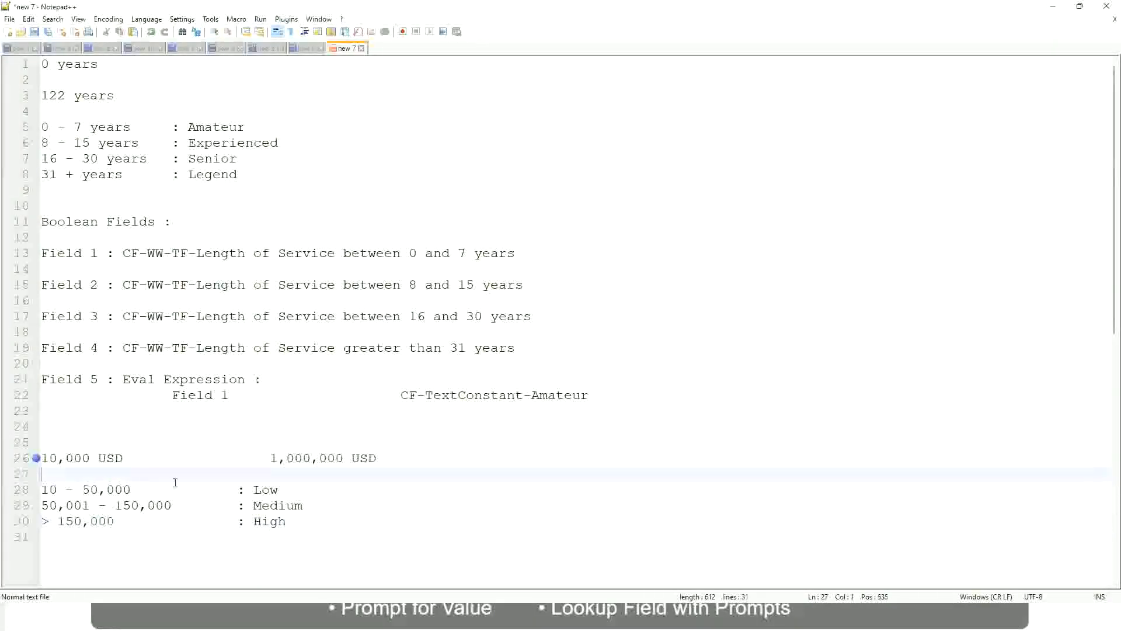
{"action": "left_click", "coordinate": [286, 521]}
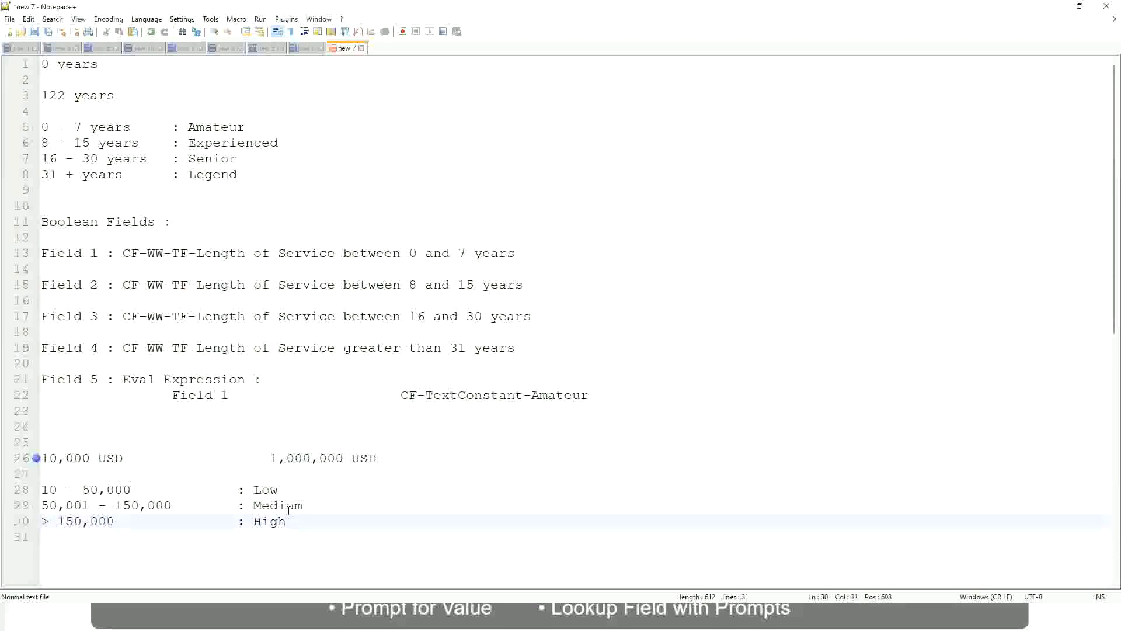